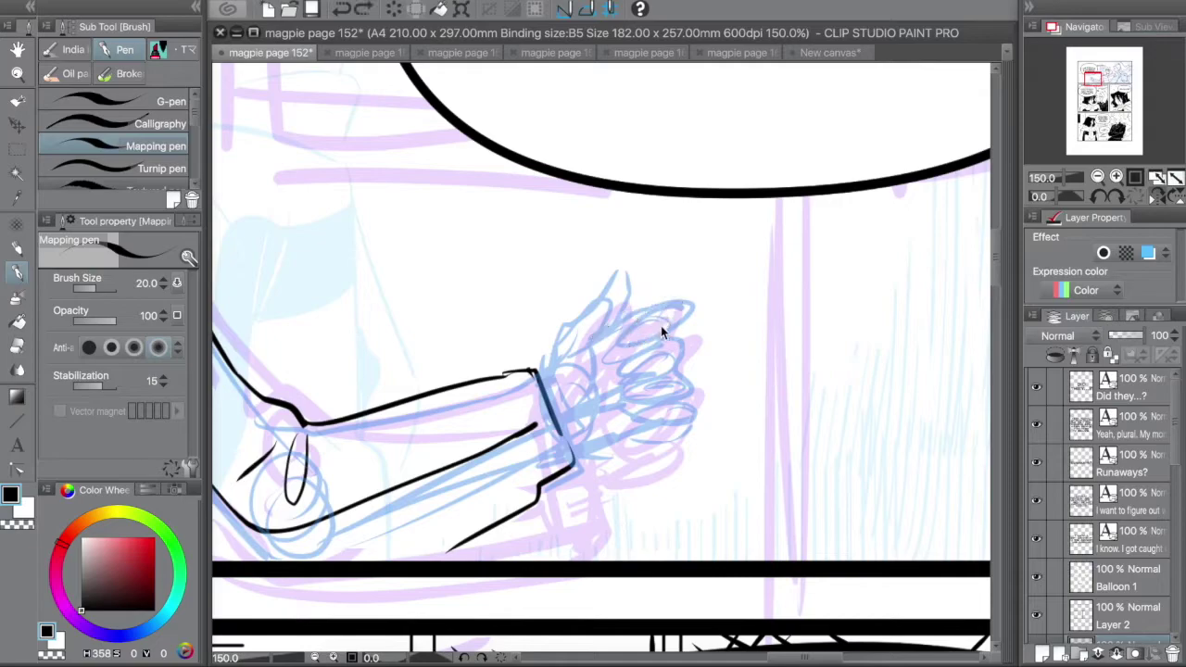
# - Rotate the canvas to -75 degrees and ink the fist's curled fingers over the sketch with the Mapping pen at size 20
pyautogui.moveTo(630, 345)
pyautogui.mouseDown()
pyautogui.moveTo(690, 361)
pyautogui.moveTo(681, 390)
pyautogui.mouseUp()
pyautogui.moveTo(639, 426)
pyautogui.mouseDown()
pyautogui.moveTo(686, 384)
pyautogui.moveTo(695, 339)
pyautogui.moveTo(649, 324)
pyautogui.moveTo(714, 296)
pyautogui.mouseUp()
pyautogui.press('e')
pyautogui.moveTo(1086, 194); pyautogui.dragTo(1066, 196)
pyautogui.press('p')
pyautogui.moveTo(598, 268); pyautogui.dragTo(611, 330)
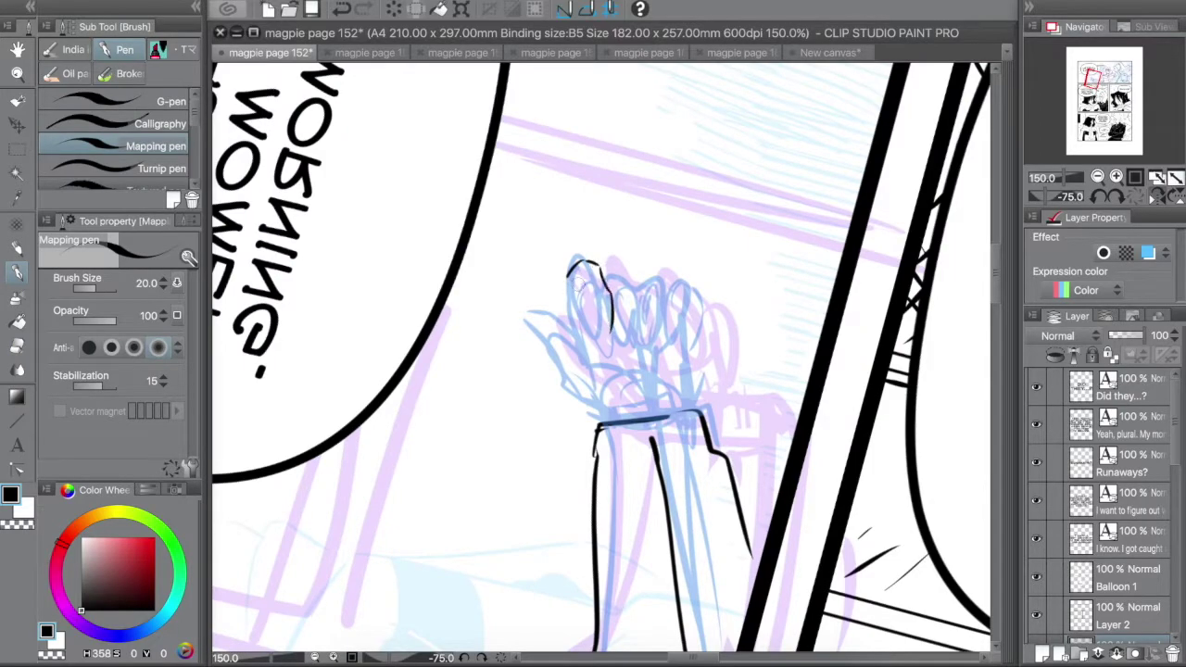
pyautogui.moveTo(630, 278); pyautogui.dragTo(615, 339)
pyautogui.moveTo(636, 281)
pyautogui.mouseDown()
pyautogui.moveTo(663, 320)
pyautogui.moveTo(670, 296)
pyautogui.moveTo(671, 362)
pyautogui.mouseUp()
pyautogui.press('x')
pyautogui.moveTo(663, 314); pyautogui.dragTo(669, 344)
pyautogui.click(24, 506)
pyautogui.moveTo(660, 299)
pyautogui.mouseDown()
pyautogui.moveTo(674, 319)
pyautogui.moveTo(659, 364)
pyautogui.moveTo(645, 367)
pyautogui.mouseUp()
# - Ink the outer edge of the fist, the palm and the wrist line where the hand meets the cuff
pyautogui.moveTo(567, 287); pyautogui.dragTo(578, 343)
pyautogui.hotkey('ctrl', 'z')
pyautogui.moveTo(569, 278)
pyautogui.mouseDown()
pyautogui.moveTo(563, 336)
pyautogui.moveTo(599, 399)
pyautogui.mouseUp()
pyautogui.hotkey('ctrl', 'z')
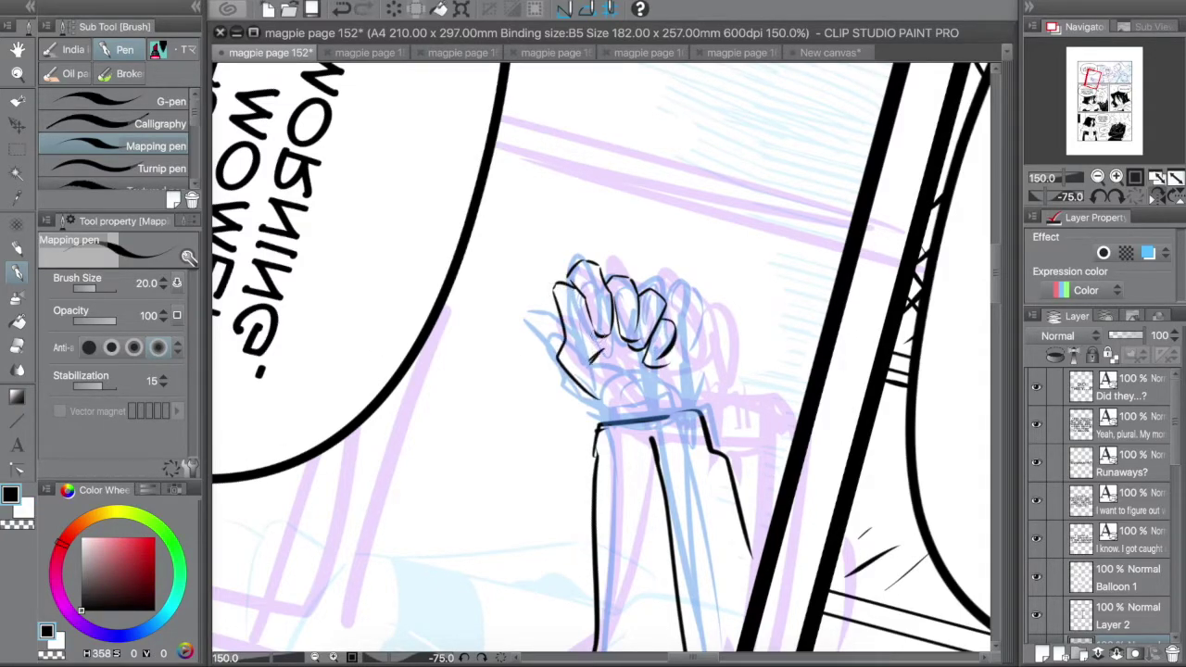
pyautogui.moveTo(651, 361); pyautogui.dragTo(682, 370)
pyautogui.moveTo(557, 340); pyautogui.dragTo(584, 406)
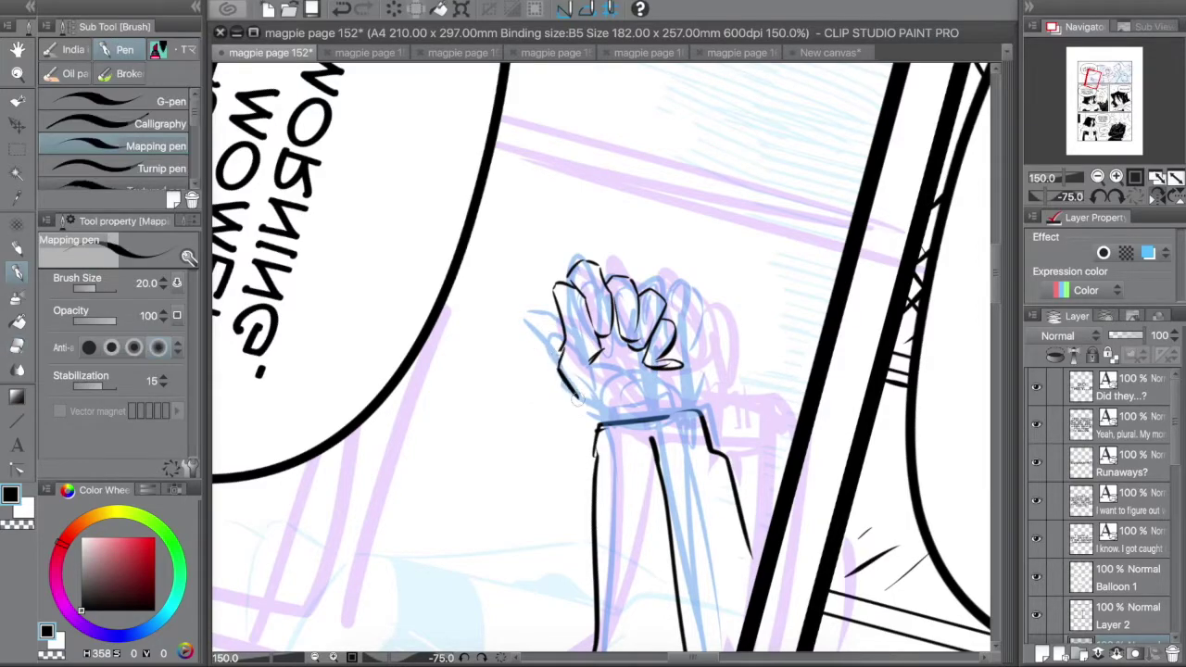
pyautogui.moveTo(669, 337); pyautogui.dragTo(681, 413)
pyautogui.hotkey('ctrl', 'z')
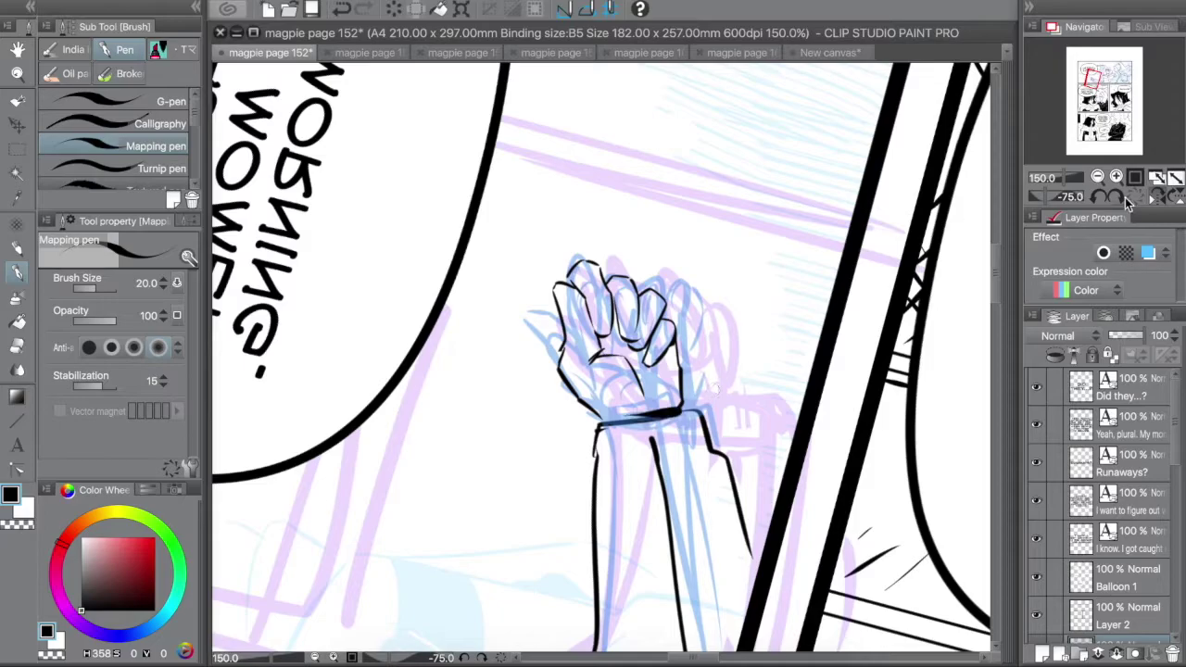
# - Reset the rotated, flipped view and, on Layer 7, draw a vertical post behind the speech balloon and fill it black
pyautogui.click(1136, 176)
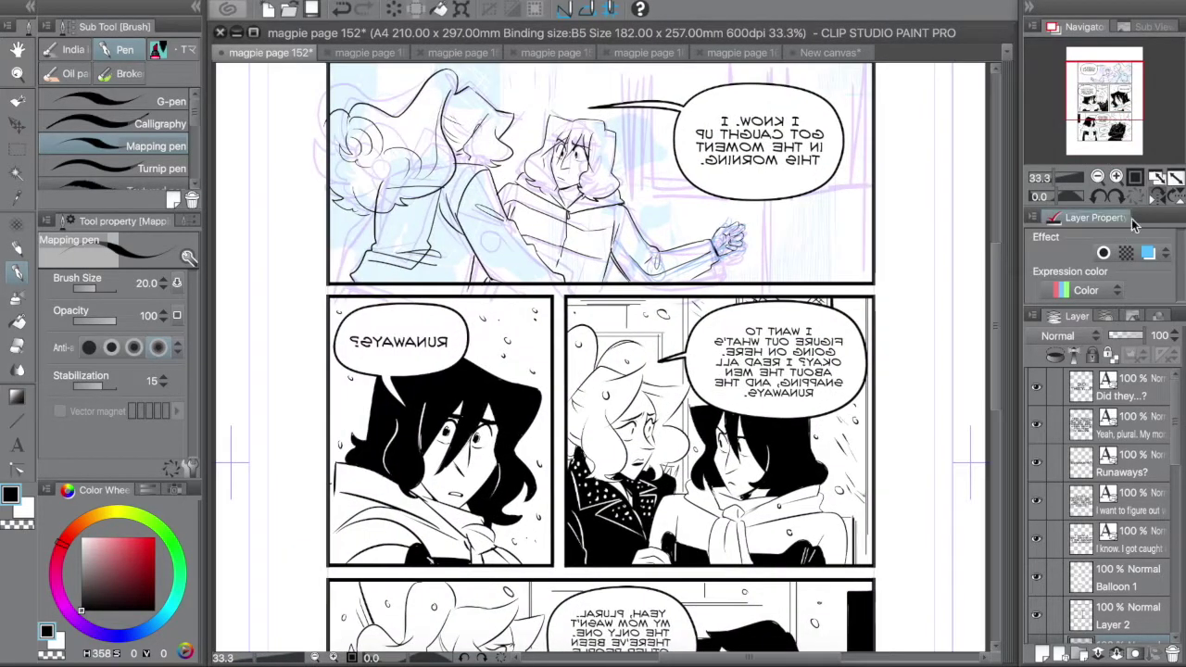
pyautogui.click(1155, 196)
pyautogui.scroll(-5, 1107, 481)
pyautogui.click(1103, 512)
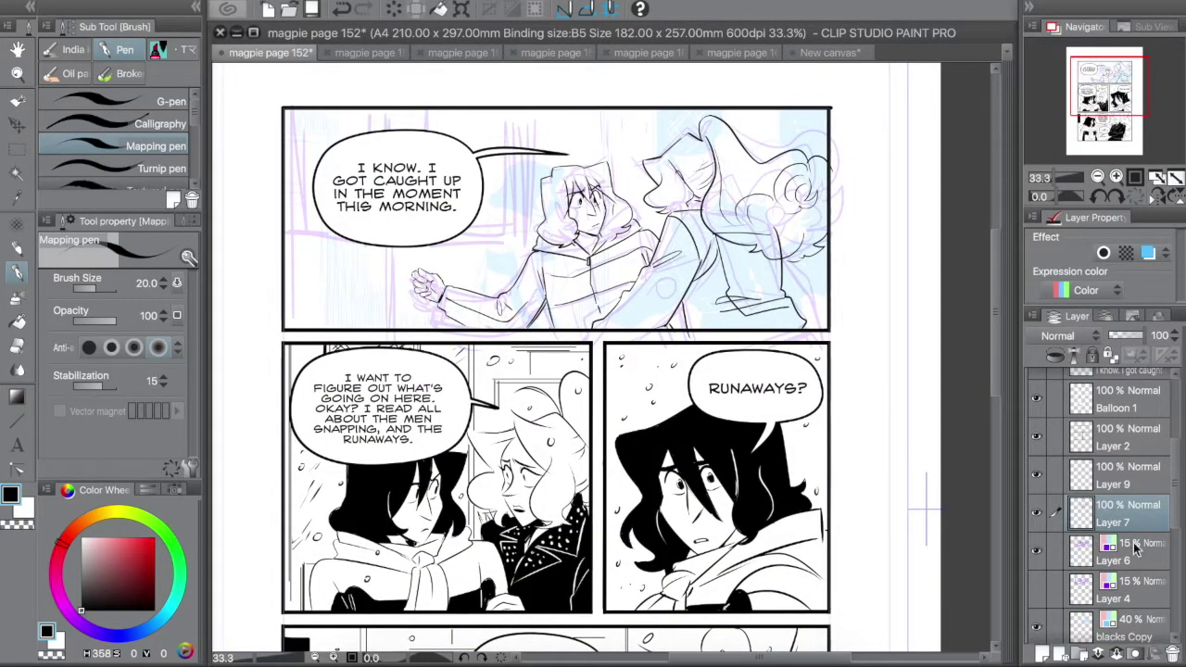
pyautogui.press('u')
pyautogui.hotkey('ctrl', 'shift', 'n')
pyautogui.hotkey('ctrl', 'z')
pyautogui.moveTo(408, 111)
pyautogui.mouseDown()
pyautogui.moveTo(409, 330)
pyautogui.moveTo(385, 107)
pyautogui.moveTo(380, 326)
pyautogui.mouseUp()
pyautogui.press('p')
pyautogui.moveTo(408, 110); pyautogui.dragTo(407, 330)
pyautogui.moveTo(386, 331); pyautogui.dragTo(386, 110)
pyautogui.press('g')
pyautogui.click(396, 125)
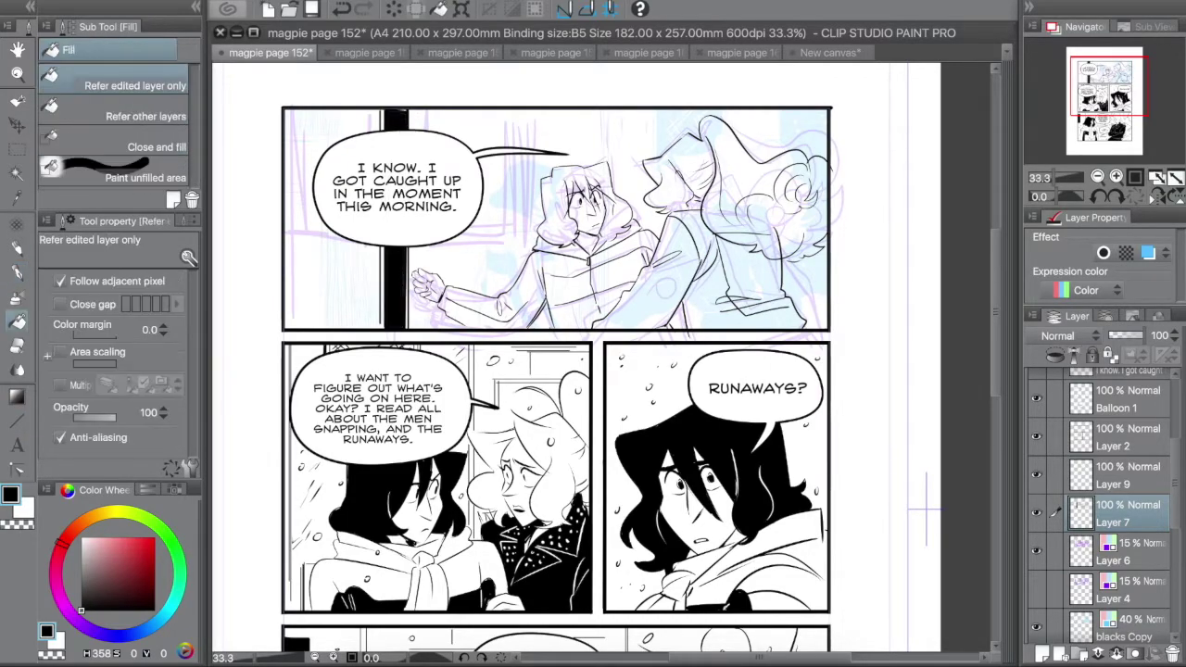
# - Erase small white snow dots into the black post and add snow details along its edge near the hand
pyautogui.press('e')
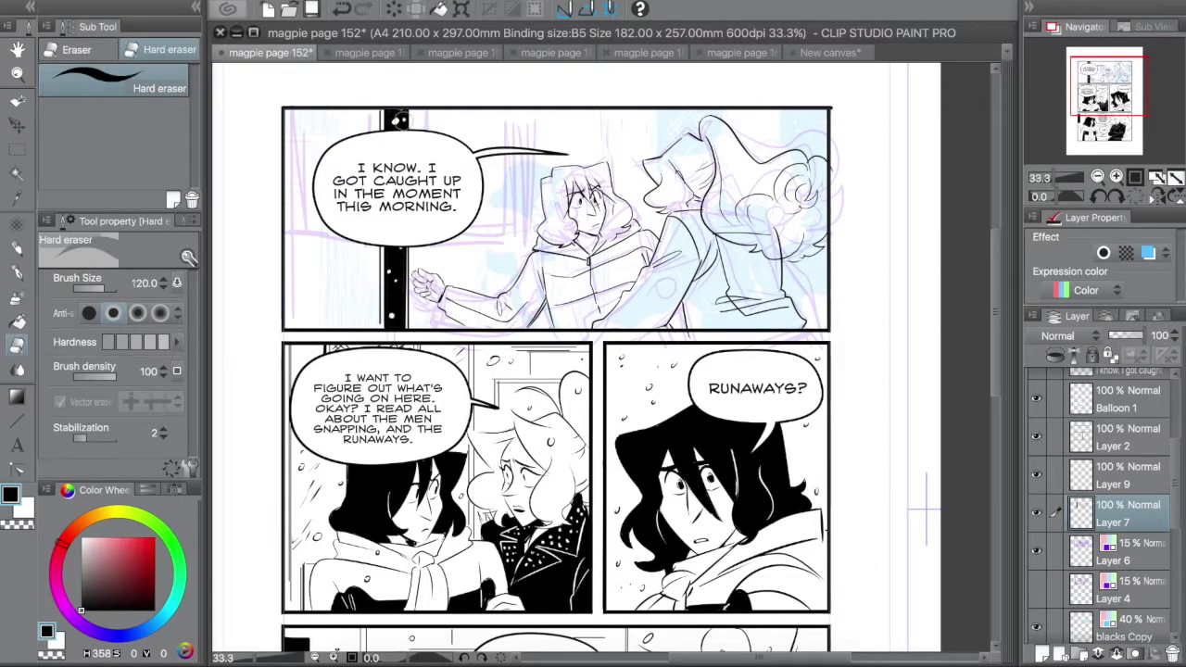
pyautogui.press('p')
pyautogui.press('e')
pyautogui.moveTo(411, 247); pyautogui.dragTo(407, 270)
pyautogui.press('p')
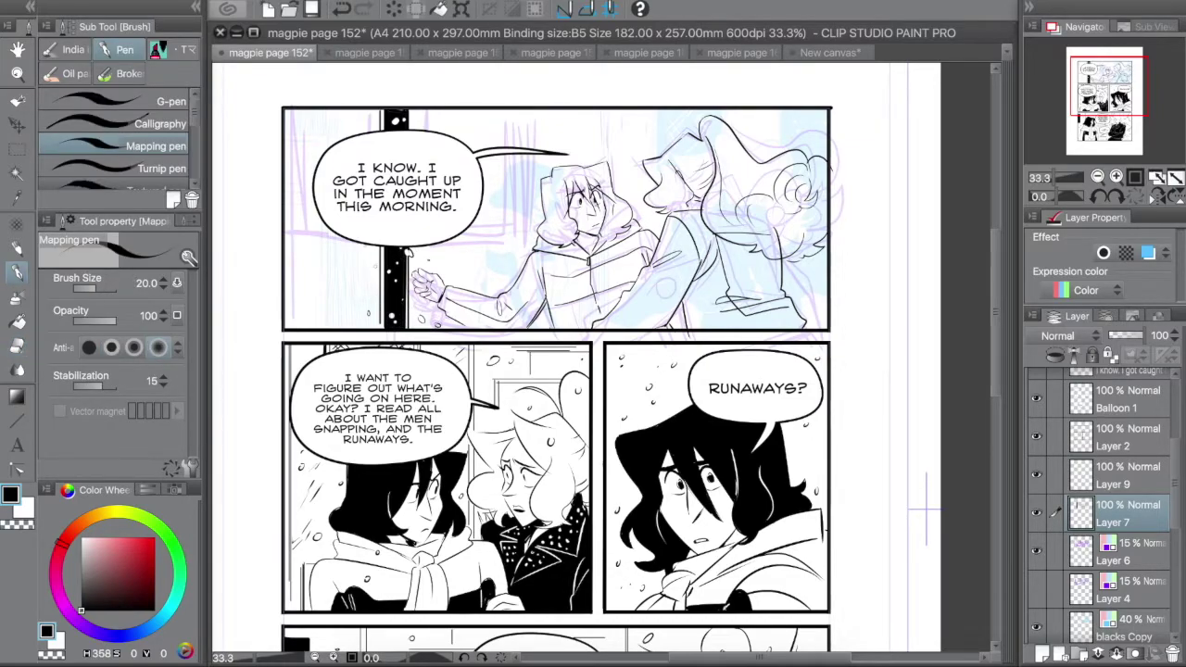
# - Draw the window frames and door trim behind the speech balloon with the Straight line tool at size 12
pyautogui.press('u')
pyautogui.moveTo(572, 111); pyautogui.dragTo(572, 152)
pyautogui.moveTo(535, 109)
pyautogui.mouseDown()
pyautogui.moveTo(534, 198)
pyautogui.moveTo(470, 222)
pyautogui.moveTo(535, 225)
pyautogui.moveTo(447, 248)
pyautogui.mouseUp()
pyautogui.moveTo(446, 109); pyautogui.dragTo(446, 243)
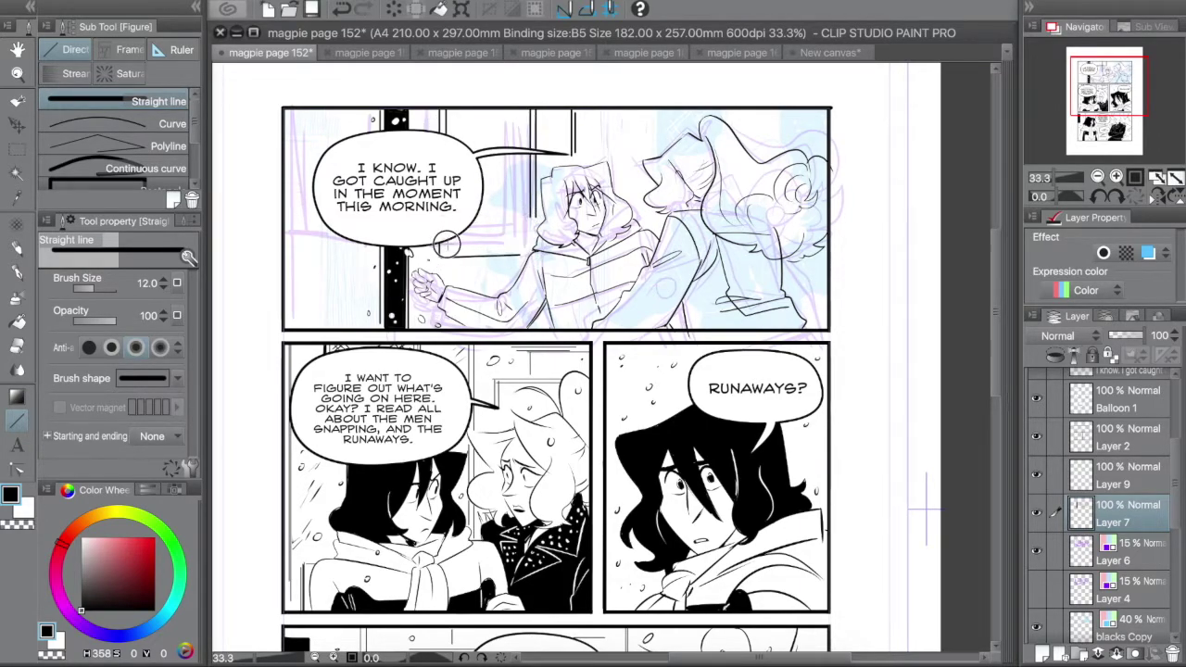
pyautogui.moveTo(358, 109); pyautogui.dragTo(357, 249)
pyautogui.moveTo(357, 248); pyautogui.dragTo(286, 249)
pyautogui.hotkey('ctrl', 'z')
pyautogui.moveTo(364, 255)
pyautogui.mouseDown()
pyautogui.moveTo(283, 253)
pyautogui.moveTo(357, 248)
pyautogui.mouseUp()
pyautogui.hotkey('ctrl', 'z')
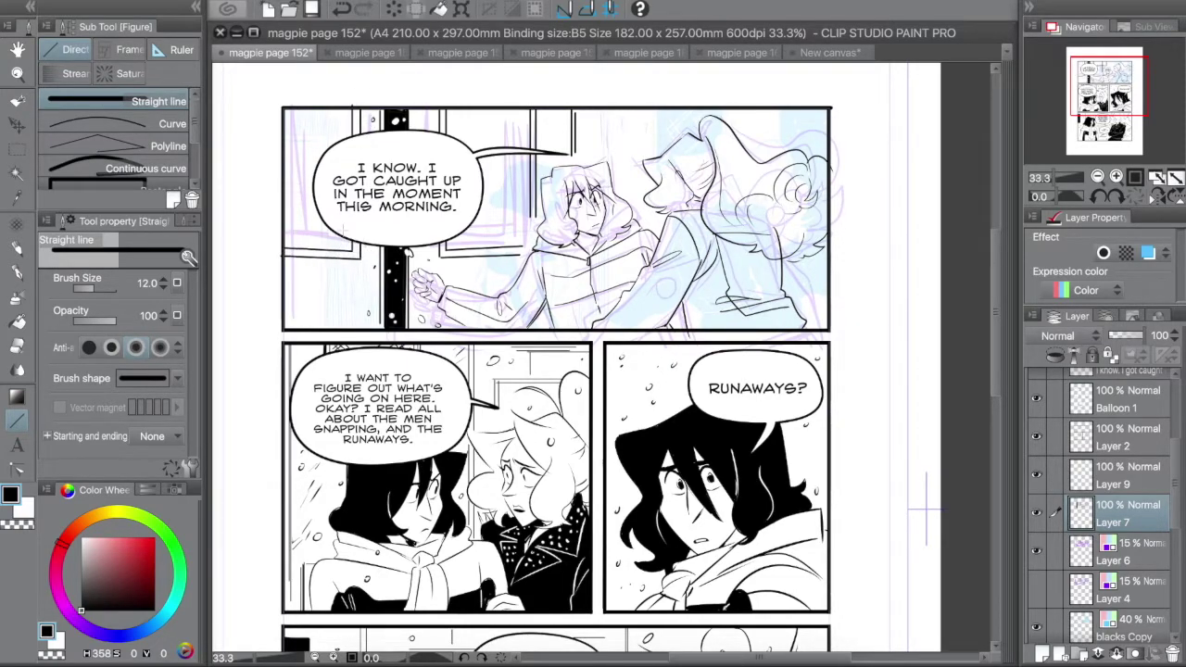
# - Crosshatch diagonal lattice lines across both window panes and save the page
pyautogui.moveTo(454, 152); pyautogui.dragTo(497, 115)
pyautogui.moveTo(461, 222)
pyautogui.mouseDown()
pyautogui.moveTo(515, 176)
pyautogui.moveTo(515, 213)
pyautogui.mouseUp()
pyautogui.moveTo(476, 118); pyautogui.dragTo(515, 147)
pyautogui.moveTo(287, 148); pyautogui.dragTo(333, 110)
pyautogui.moveTo(283, 141)
pyautogui.mouseDown()
pyautogui.moveTo(315, 109)
pyautogui.moveTo(272, 176)
pyautogui.mouseUp()
pyautogui.moveTo(310, 98)
pyautogui.mouseDown()
pyautogui.moveTo(282, 126)
pyautogui.moveTo(330, 152)
pyautogui.mouseUp()
pyautogui.moveTo(320, 109); pyautogui.dragTo(337, 133)
pyautogui.hotkey('ctrl', 's')
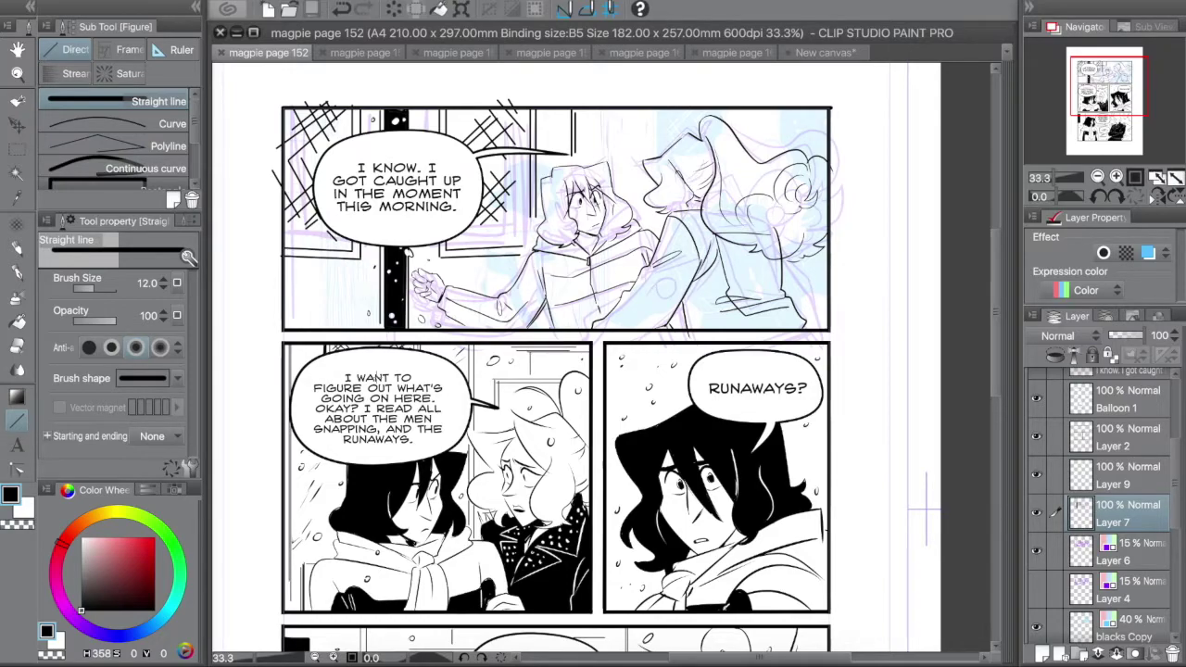
# - Add thin vertical wall lines behind the two characters with the Straight line tool at size 8, plus small pen details
pyautogui.moveTo(616, 115); pyautogui.dragTo(616, 165)
pyautogui.press('[')
pyautogui.press('[')
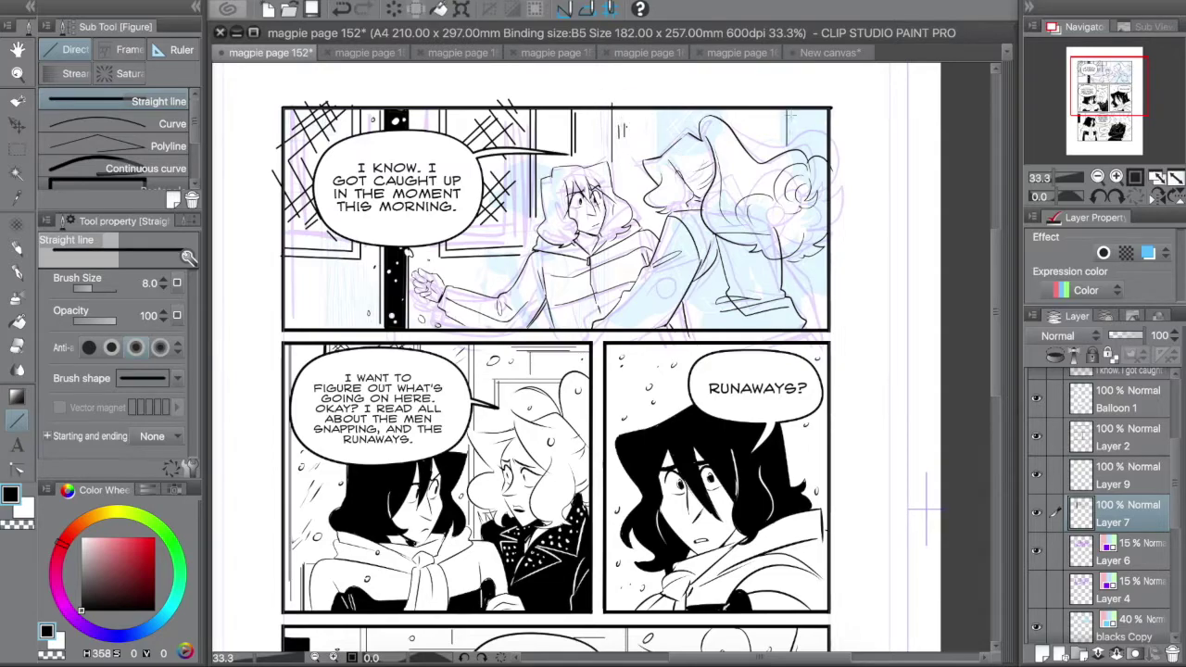
pyautogui.press('p')
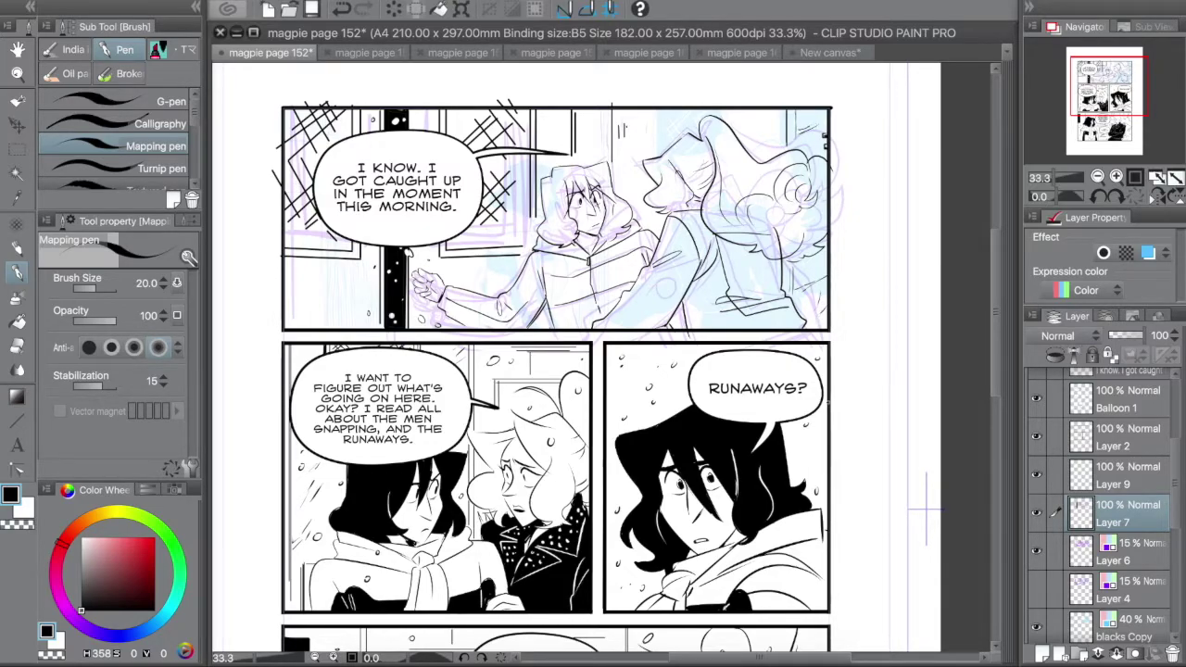
# - Paint both window panes solid black with the Mapping pen at size 80
pyautogui.press(']')
pyautogui.press(']')
pyautogui.press(']')
pyautogui.press(']')
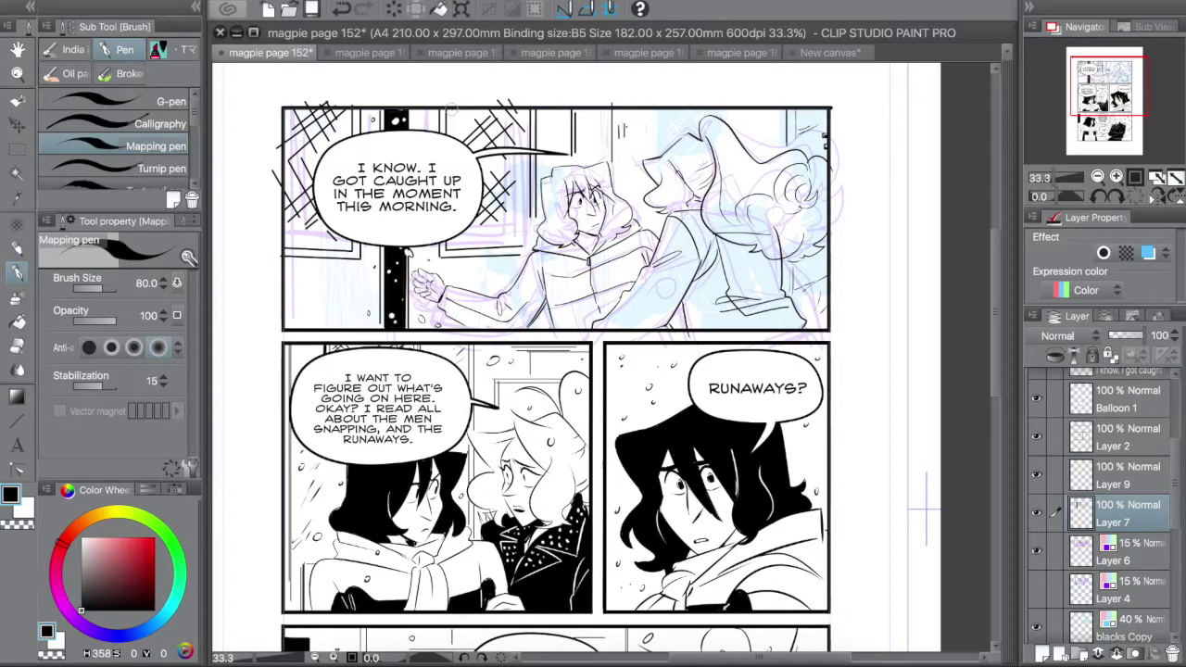
pyautogui.moveTo(451, 108)
pyautogui.mouseDown()
pyautogui.moveTo(453, 246)
pyautogui.moveTo(527, 245)
pyautogui.moveTo(522, 103)
pyautogui.moveTo(521, 246)
pyautogui.mouseUp()
pyautogui.moveTo(521, 111)
pyautogui.mouseDown()
pyautogui.moveTo(454, 112)
pyautogui.moveTo(509, 185)
pyautogui.moveTo(472, 232)
pyautogui.mouseUp()
pyautogui.moveTo(501, 181); pyautogui.dragTo(487, 236)
pyautogui.moveTo(347, 103)
pyautogui.mouseDown()
pyautogui.moveTo(261, 238)
pyautogui.moveTo(292, 99)
pyautogui.moveTo(347, 108)
pyautogui.moveTo(290, 121)
pyautogui.moveTo(320, 123)
pyautogui.moveTo(325, 182)
pyautogui.moveTo(265, 212)
pyautogui.moveTo(309, 184)
pyautogui.moveTo(281, 239)
pyautogui.moveTo(303, 220)
pyautogui.moveTo(321, 234)
pyautogui.moveTo(315, 125)
pyautogui.mouseUp()
# - Draw white diagonal lattice lines over the black window panes with the Straight line tool at size 8
pyautogui.press('u')
pyautogui.moveTo(282, 240); pyautogui.dragTo(319, 180)
pyautogui.moveTo(288, 171)
pyautogui.mouseDown()
pyautogui.moveTo(322, 112)
pyautogui.moveTo(350, 110)
pyautogui.mouseUp()
pyautogui.moveTo(297, 250); pyautogui.dragTo(329, 218)
pyautogui.moveTo(463, 148); pyautogui.dragTo(500, 110)
pyautogui.moveTo(478, 205); pyautogui.dragTo(514, 165)
pyautogui.moveTo(476, 244)
pyautogui.mouseDown()
pyautogui.moveTo(528, 182)
pyautogui.moveTo(508, 113)
pyautogui.mouseUp()
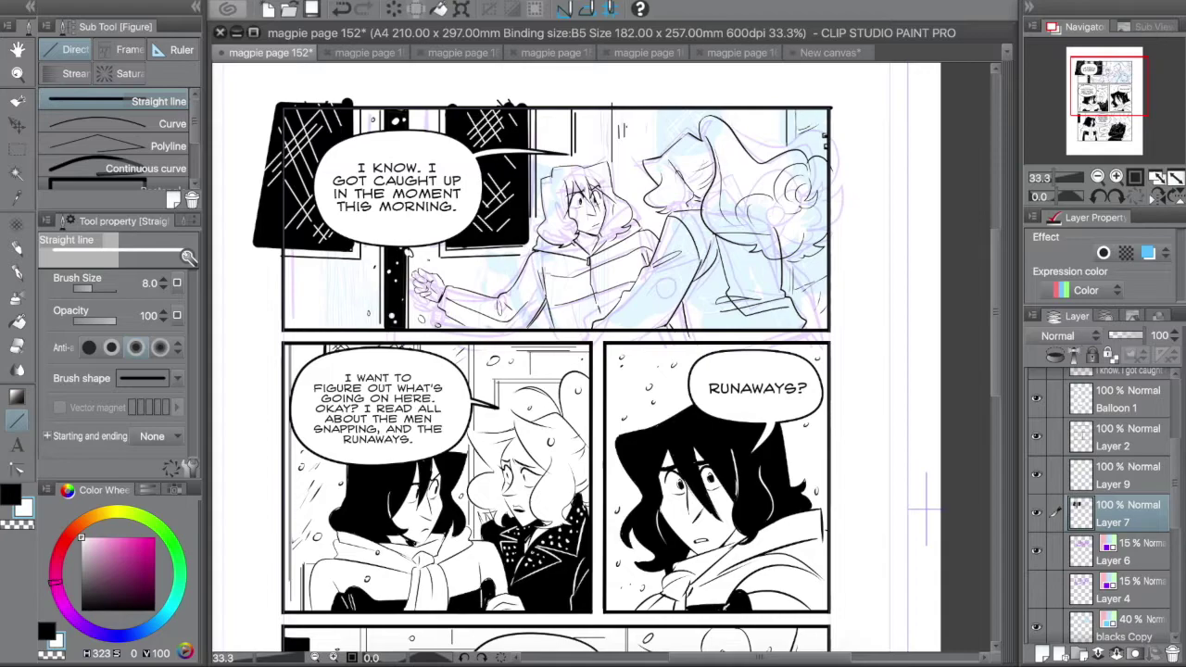
# - Add short black wood-grain strokes to the background wall with the Mapping pen at size 15
pyautogui.press('p')
pyautogui.press('x')
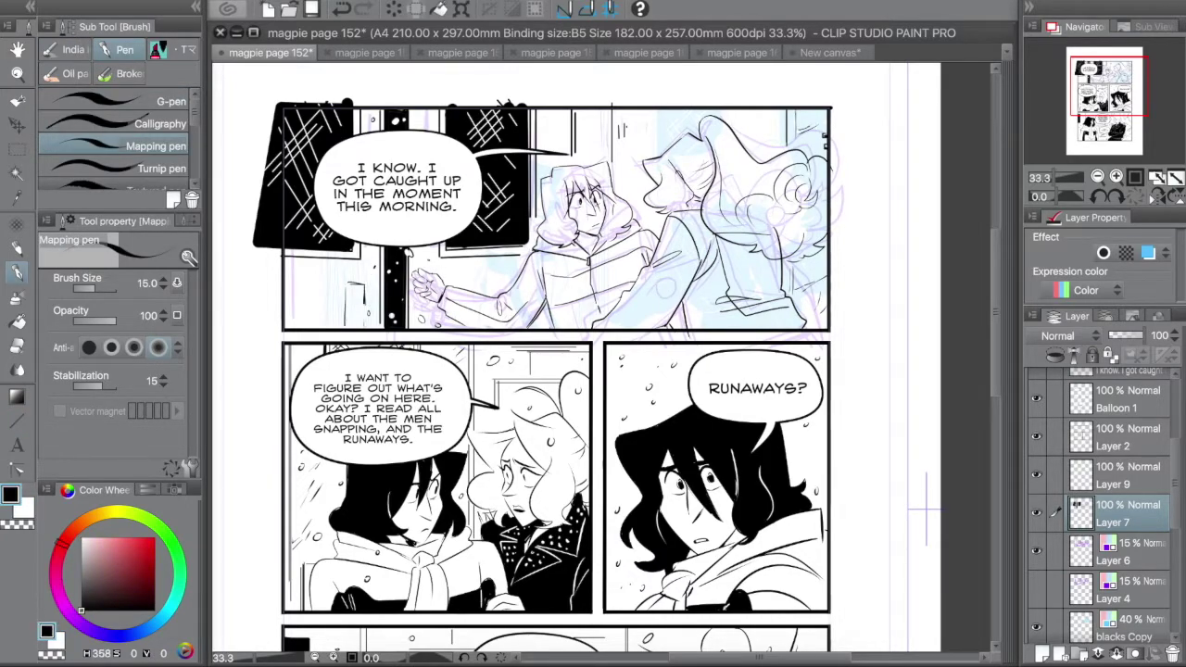
pyautogui.moveTo(659, 162); pyautogui.dragTo(665, 177)
pyautogui.moveTo(596, 123); pyautogui.dragTo(596, 147)
pyautogui.hotkey('ctrl', 'z')
# - On the blacks layer, paint the dark lower sleeve and start the chest stripe of the jacket with the Mapping pen at size 60
pyautogui.scroll(-3, 1059, 419)
pyautogui.click(1121, 626)
pyautogui.press(']')
pyautogui.press(']')
pyautogui.press(']')
pyautogui.press(']')
pyautogui.press(']')
pyautogui.press(']')
pyautogui.click(445, 301)
pyautogui.moveTo(447, 310)
pyautogui.mouseDown()
pyautogui.moveTo(498, 330)
pyautogui.moveTo(642, 248)
pyautogui.mouseUp()
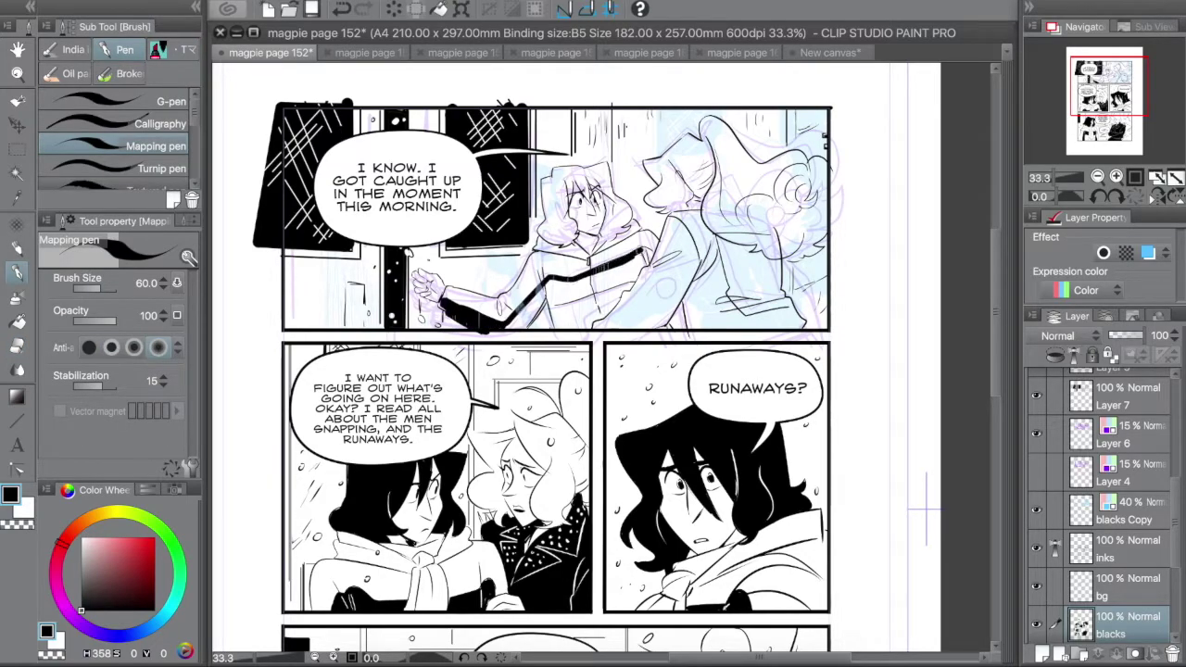
# - Outline the jacket stripe's lower edge and fill the coat of the character seen from behind with black
pyautogui.moveTo(552, 289)
pyautogui.mouseDown()
pyautogui.moveTo(508, 334)
pyautogui.moveTo(644, 272)
pyautogui.moveTo(593, 330)
pyautogui.moveTo(671, 315)
pyautogui.moveTo(690, 338)
pyautogui.mouseUp()
pyautogui.moveTo(706, 241)
pyautogui.mouseDown()
pyautogui.moveTo(700, 294)
pyautogui.moveTo(745, 328)
pyautogui.moveTo(795, 309)
pyautogui.moveTo(804, 333)
pyautogui.moveTo(790, 319)
pyautogui.mouseUp()
pyautogui.moveTo(691, 330); pyautogui.dragTo(735, 322)
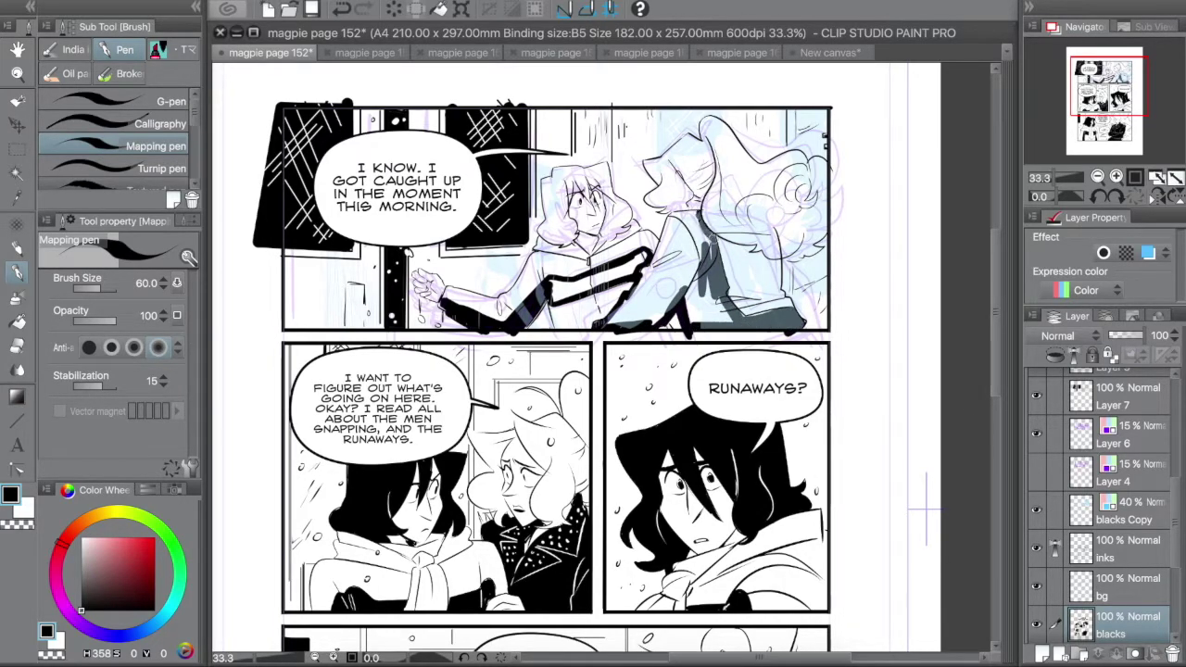
pyautogui.moveTo(680, 209)
pyautogui.mouseDown()
pyautogui.moveTo(655, 270)
pyautogui.moveTo(711, 292)
pyautogui.mouseUp()
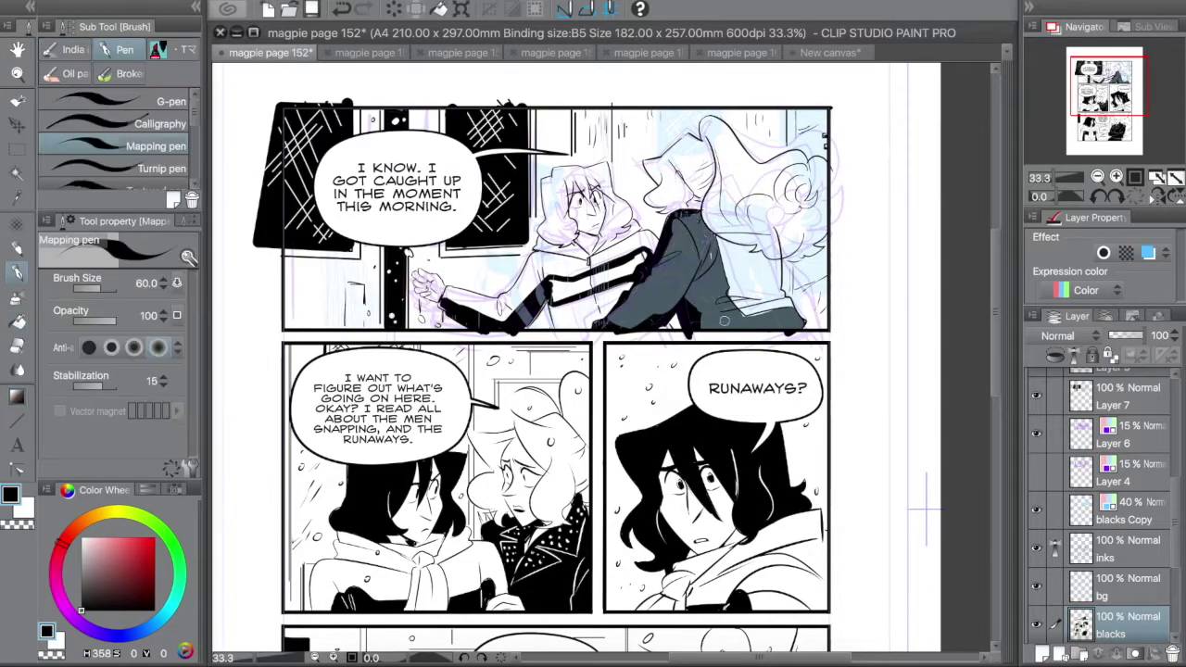
# - Fill in the jacket's chest stripe and add short shadow strokes at the other character's neck with the pen at size 20
pyautogui.moveTo(623, 266)
pyautogui.mouseDown()
pyautogui.moveTo(556, 290)
pyautogui.moveTo(577, 294)
pyautogui.mouseUp()
pyautogui.press('[')
pyautogui.press('[')
pyautogui.press('[')
pyautogui.press('[')
pyautogui.press('[')
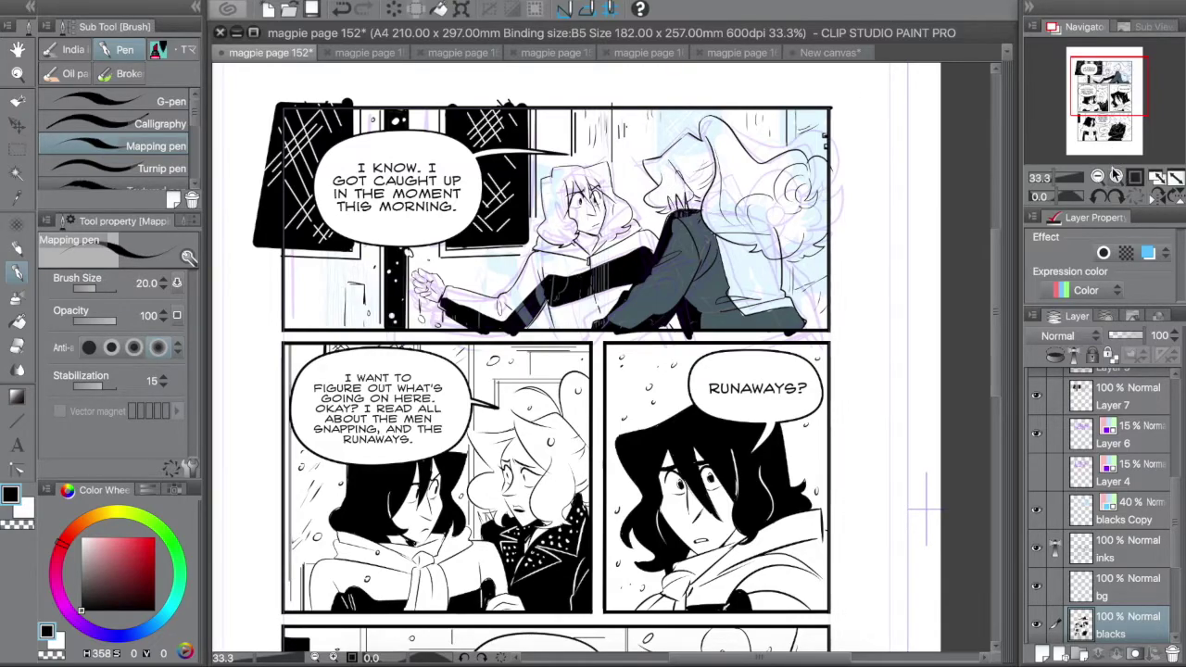
# - Block in the near side of the dark-haired character's hair with solid black using the Mapping pen at size 60
pyautogui.scroll(1, 607, 157)
pyautogui.press(']')
pyautogui.press(']')
pyautogui.press(']')
pyautogui.press(']')
pyautogui.press(']')
pyautogui.moveTo(549, 189)
pyautogui.mouseDown()
pyautogui.moveTo(545, 248)
pyautogui.moveTo(563, 278)
pyautogui.moveTo(583, 271)
pyautogui.moveTo(556, 292)
pyautogui.moveTo(525, 217)
pyautogui.mouseUp()
pyautogui.press('e')
pyautogui.press('p')
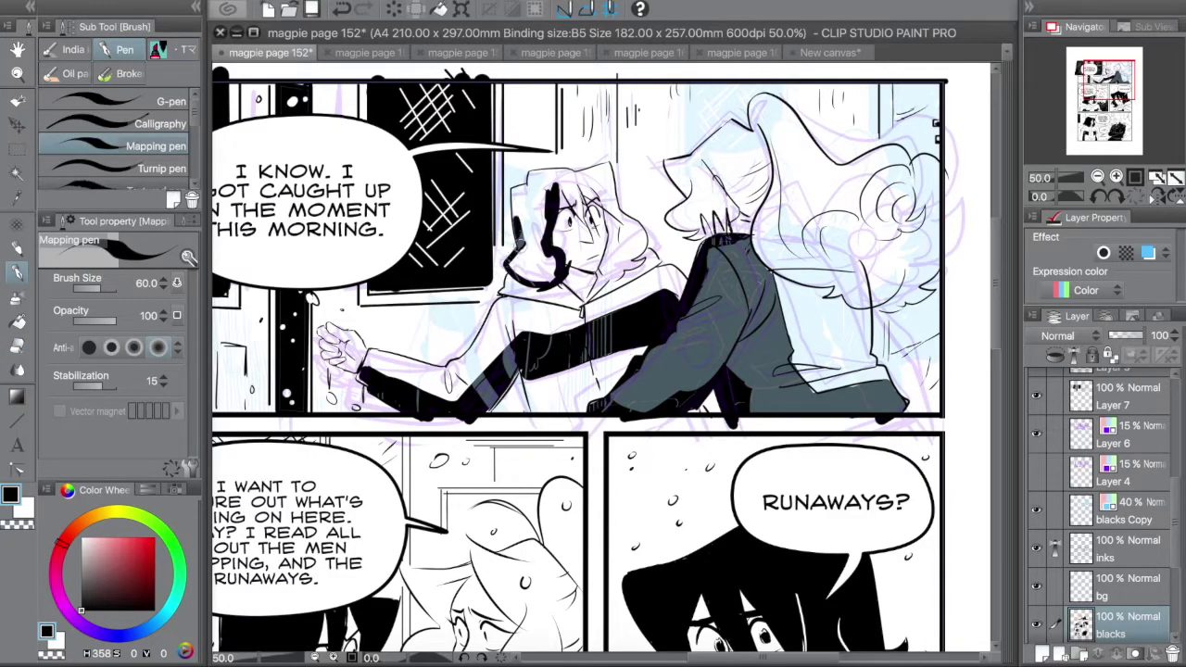
pyautogui.moveTo(525, 171)
pyautogui.mouseDown()
pyautogui.moveTo(556, 198)
pyautogui.moveTo(554, 263)
pyautogui.mouseUp()
pyautogui.press('b')
pyautogui.press('p')
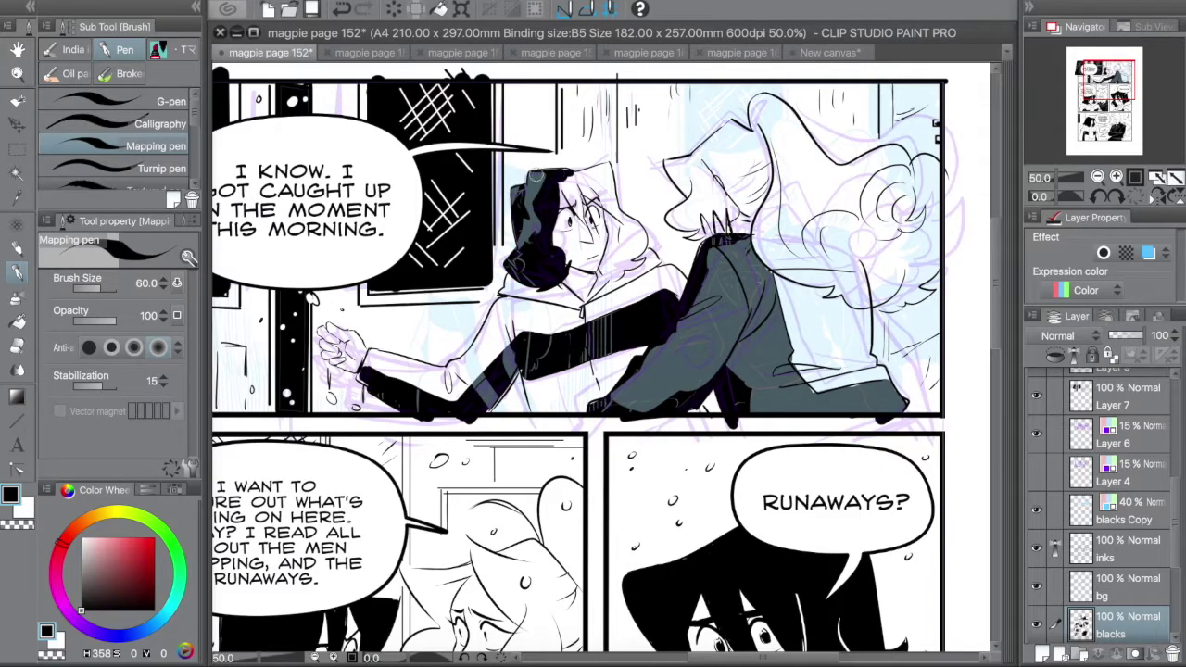
# - Fill the fringe and far side of the dark-haired character's hair with black, leaving the face clear
pyautogui.moveTo(532, 174)
pyautogui.mouseDown()
pyautogui.moveTo(613, 190)
pyautogui.moveTo(641, 271)
pyautogui.moveTo(606, 229)
pyautogui.moveTo(630, 239)
pyautogui.moveTo(612, 278)
pyautogui.mouseUp()
pyautogui.moveTo(567, 176); pyautogui.dragTo(578, 232)
pyautogui.moveTo(584, 176); pyautogui.dragTo(604, 246)
pyautogui.moveTo(565, 179); pyautogui.dragTo(589, 239)
pyautogui.moveTo(574, 176)
pyautogui.mouseDown()
pyautogui.moveTo(607, 209)
pyautogui.moveTo(612, 250)
pyautogui.mouseUp()
pyautogui.press('e')
pyautogui.press('p')
pyautogui.moveTo(593, 198); pyautogui.dragTo(578, 239)
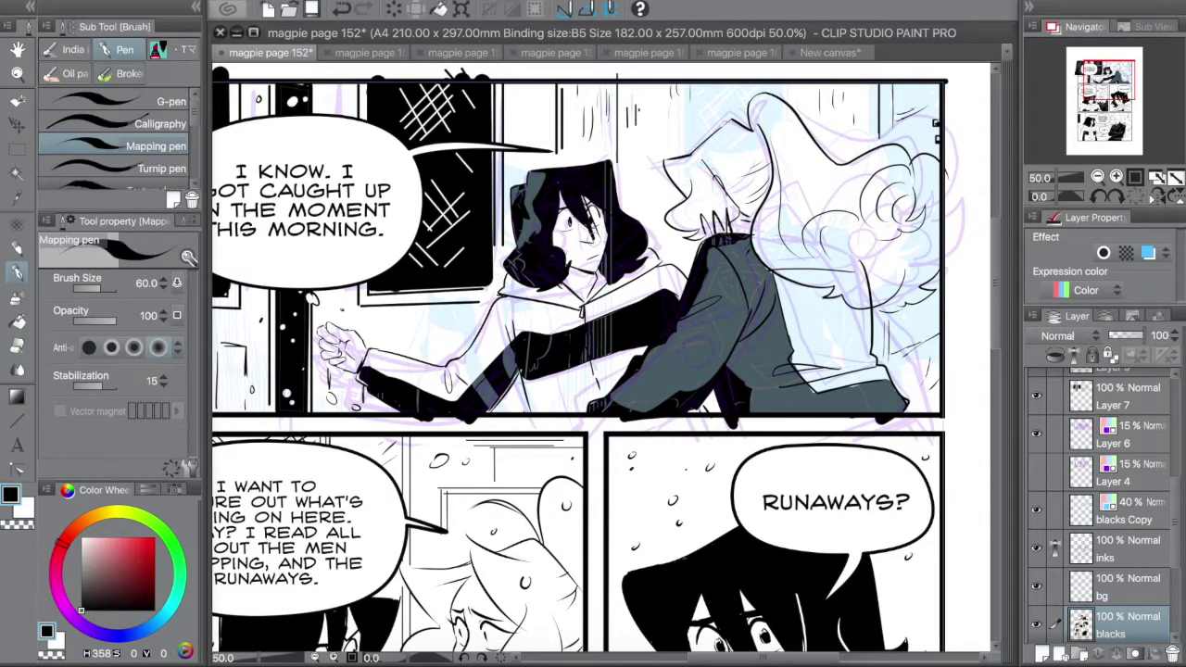
# - Hide the blacks Copy and Layer 6 sketch layers
pyautogui.press('x')
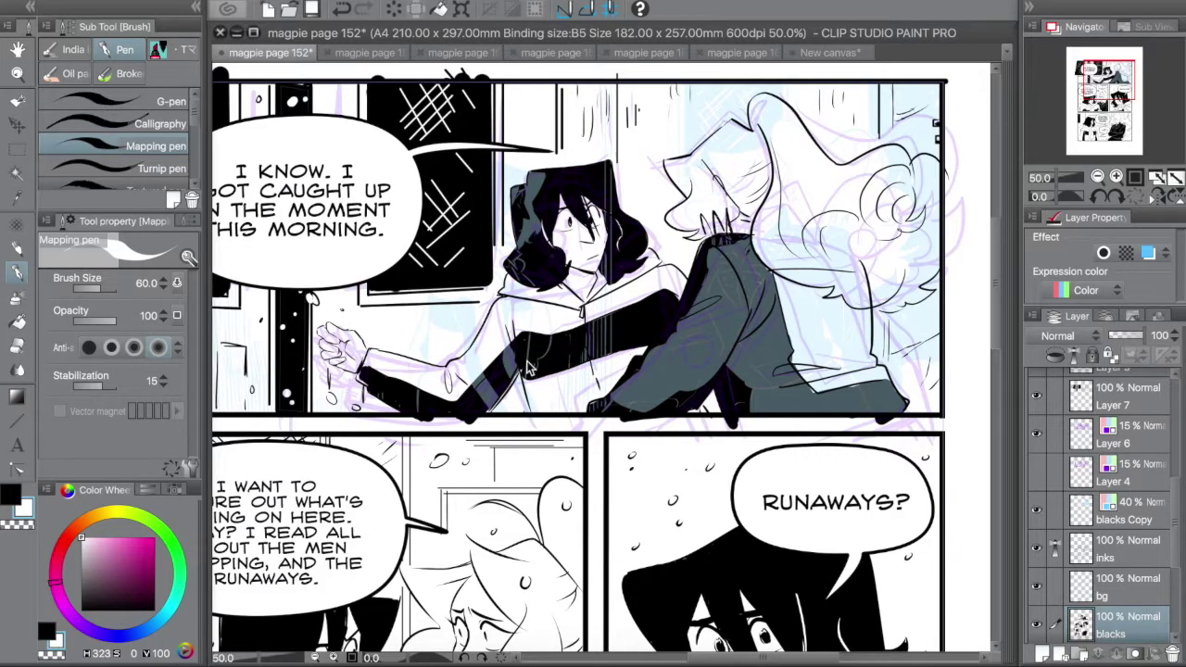
pyautogui.click(1035, 508)
pyautogui.moveTo(1036, 470); pyautogui.dragTo(1037, 445)
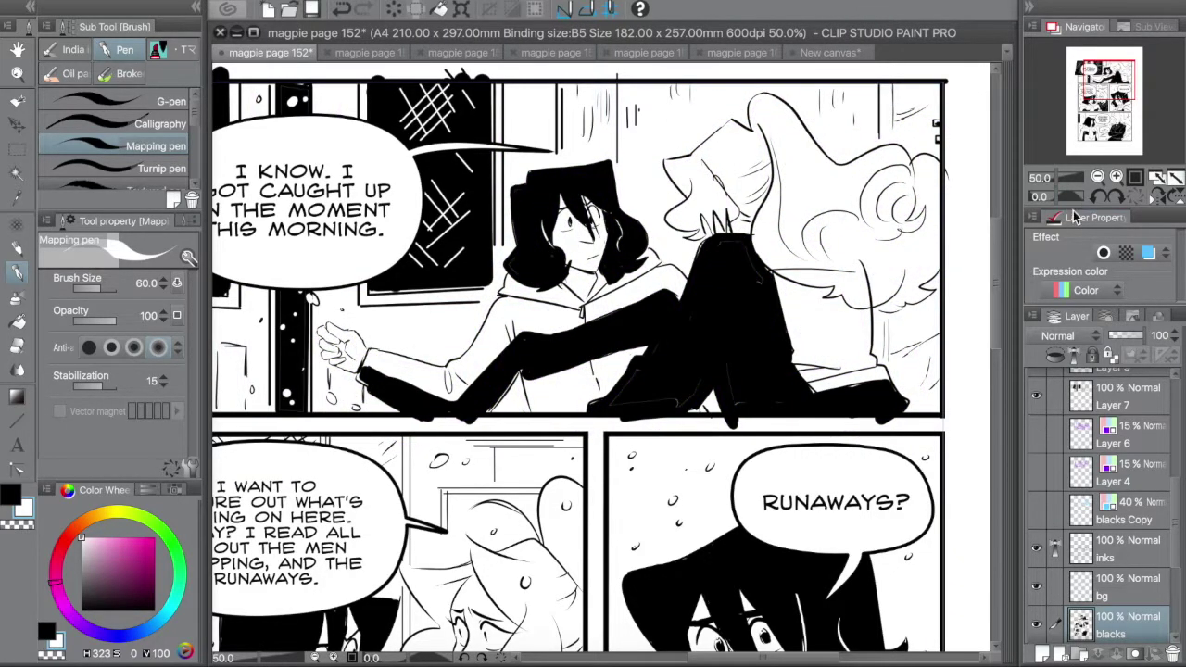
# - Clean up the dark hair around the eyes and erase the coat line crossing the other character's curls on Layer 7
pyautogui.click(1121, 547)
pyautogui.press('e')
pyautogui.click(1120, 397)
pyautogui.hotkey('ctrl', 'shift', 'n')
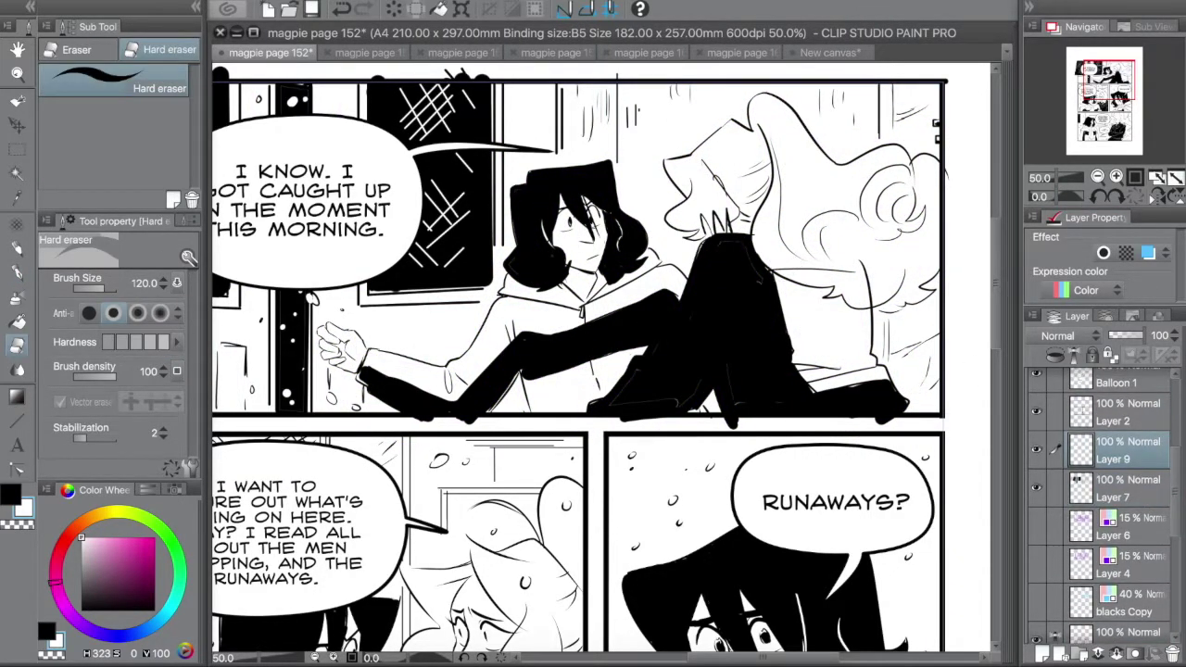
pyautogui.keyDown('ctrl'); pyautogui.keyDown('shift'); pyautogui.click(636, 274); pyautogui.keyUp('shift'); pyautogui.keyUp('ctrl')
pyautogui.press('p')
pyautogui.press('x')
pyautogui.press('x')
pyautogui.press('x')
pyautogui.press('x')
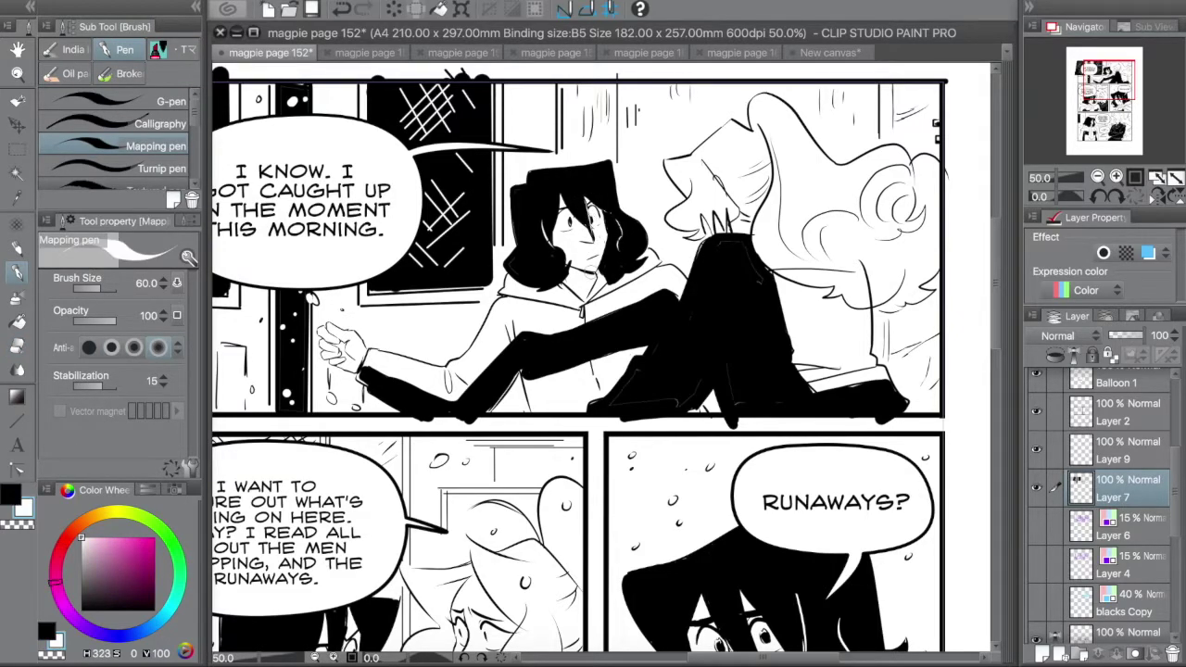
pyautogui.press('x')
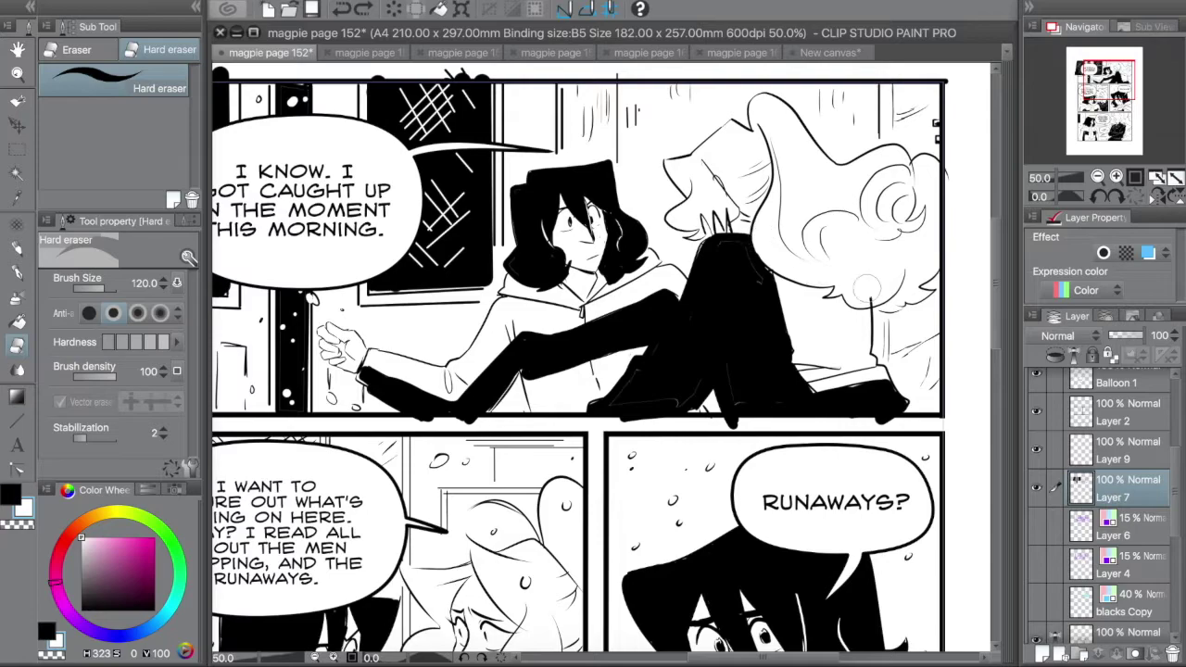
pyautogui.keyDown('ctrl'); pyautogui.keyDown('shift'); pyautogui.click(653, 375); pyautogui.keyUp('shift'); pyautogui.keyUp('ctrl')
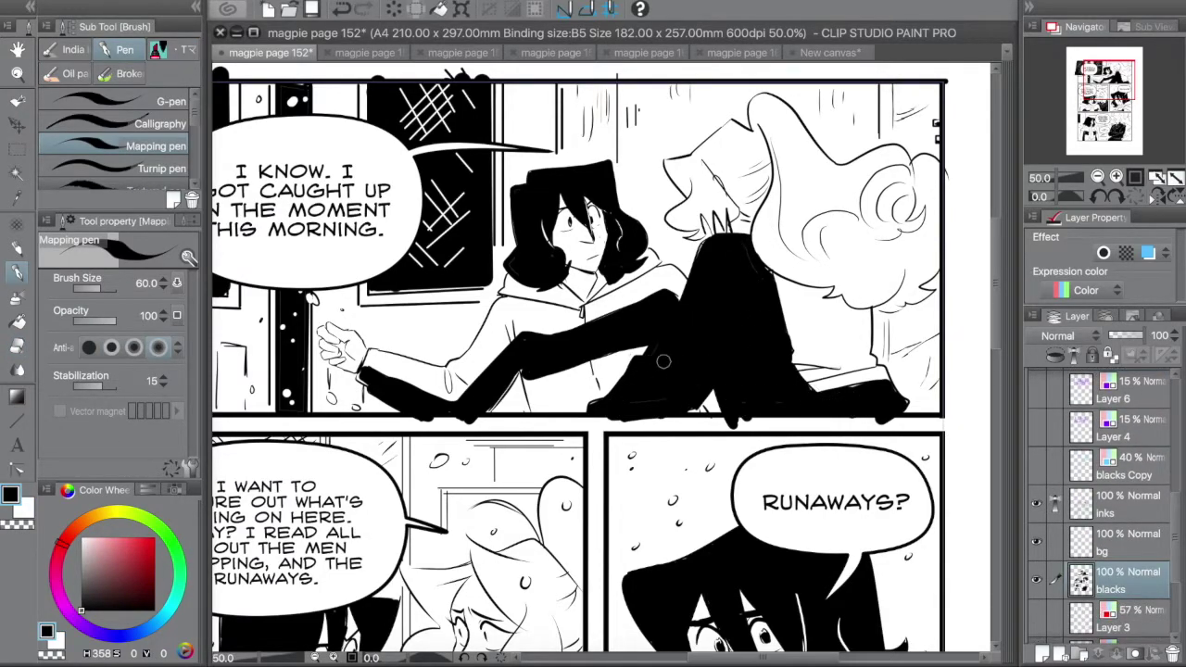
# - Auto-select the area around the panels and clear the black spilling past the borders on Layer 7 and the blacks layer
pyautogui.scroll(-2, 664, 362)
pyautogui.scroll(5, 1093, 458)
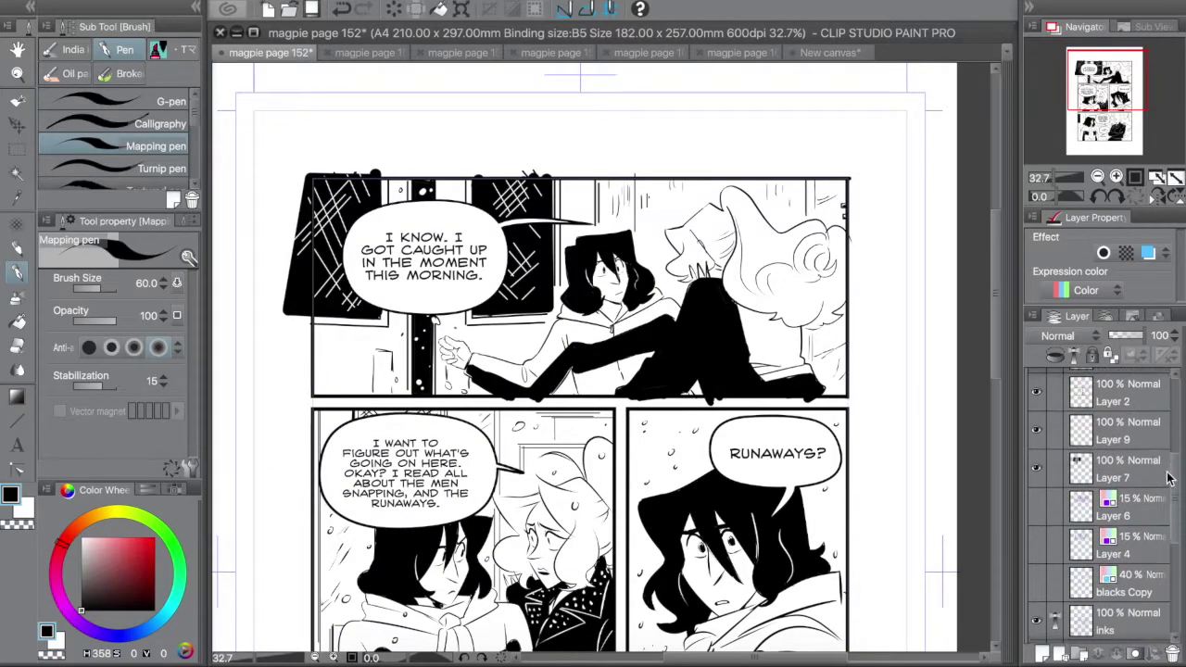
pyautogui.click(1125, 387)
pyautogui.press('w')
pyautogui.hotkey('ctrl', 'z')
pyautogui.hotkey('ctrl', 'z')
pyautogui.hotkey('ctrl', 'z')
pyautogui.hotkey('ctrl', 'z')
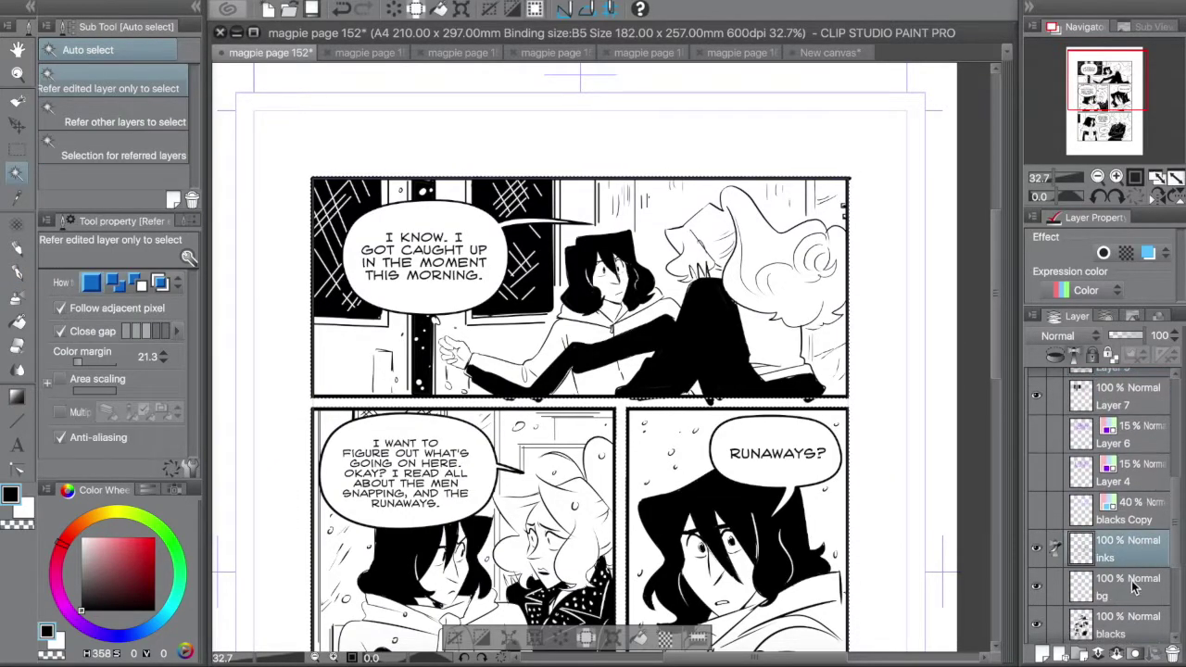
# - Lock Layer 7's transparent pixels, recolour the coat and sleeve ink lines white with the Mapping pen at size 200, and save
pyautogui.click(1125, 398)
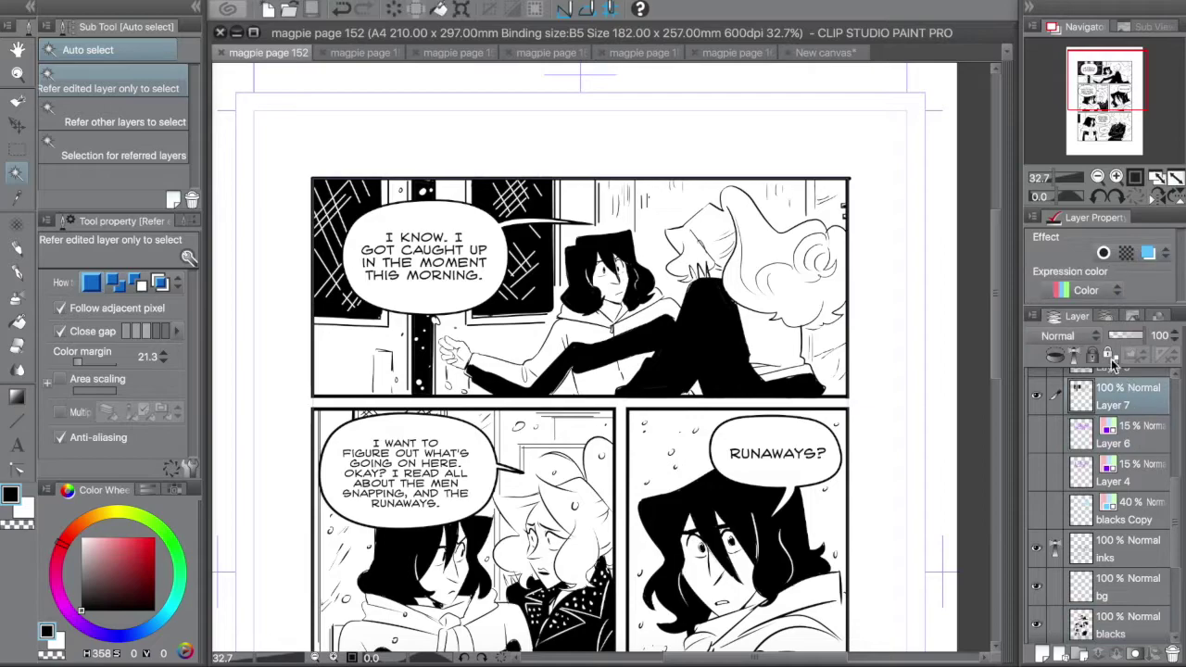
pyautogui.press('p')
pyautogui.moveTo(692, 276)
pyautogui.mouseDown()
pyautogui.moveTo(715, 310)
pyautogui.moveTo(721, 373)
pyautogui.mouseUp()
pyautogui.moveTo(681, 326)
pyautogui.mouseDown()
pyautogui.moveTo(652, 375)
pyautogui.moveTo(653, 354)
pyautogui.mouseUp()
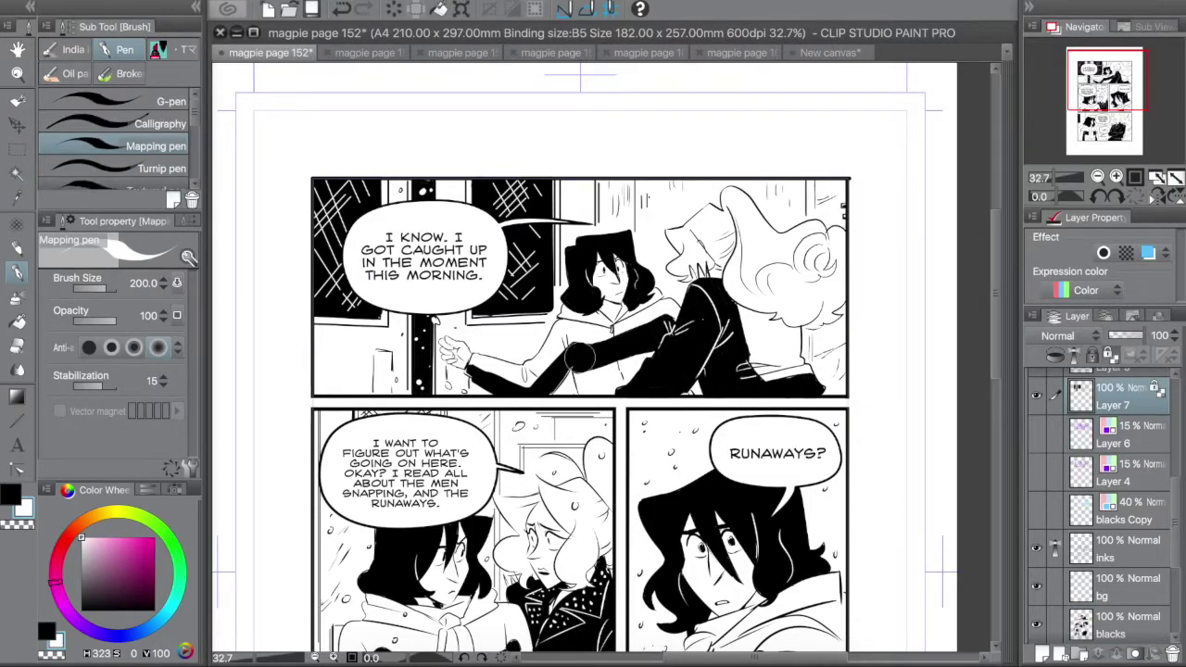
pyautogui.hotkey('ctrl', 's')
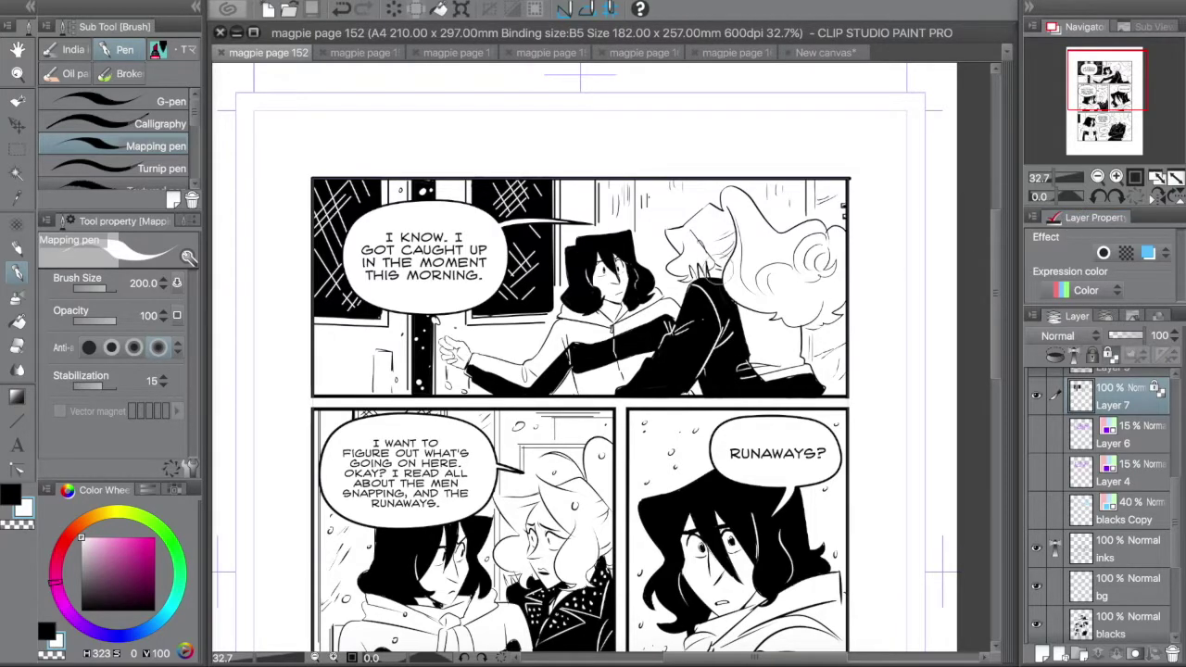
# - Add a new layer above Layer 7, set the drawing colour to black, and save the page
pyautogui.press('x')
pyautogui.scroll(1, 1126, 405)
pyautogui.click(1125, 405)
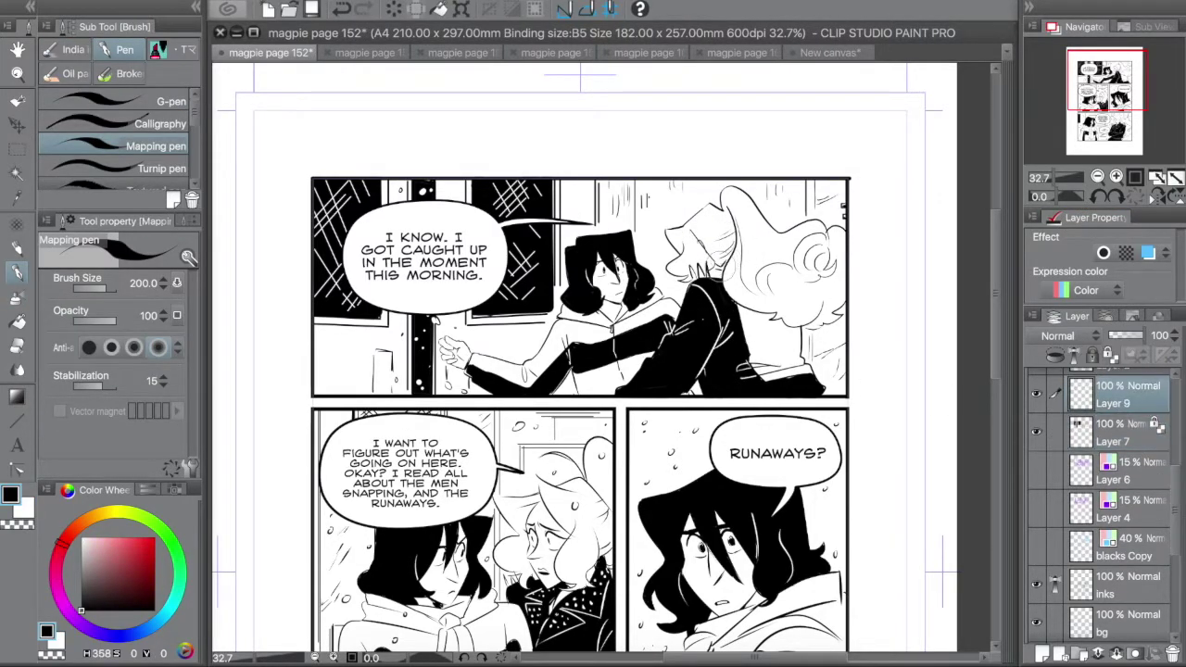
pyautogui.press('e')
pyautogui.press('b')
pyautogui.moveTo(1039, 99); pyautogui.dragTo(1047, 113)
pyautogui.hotkey('ctrl', 's')
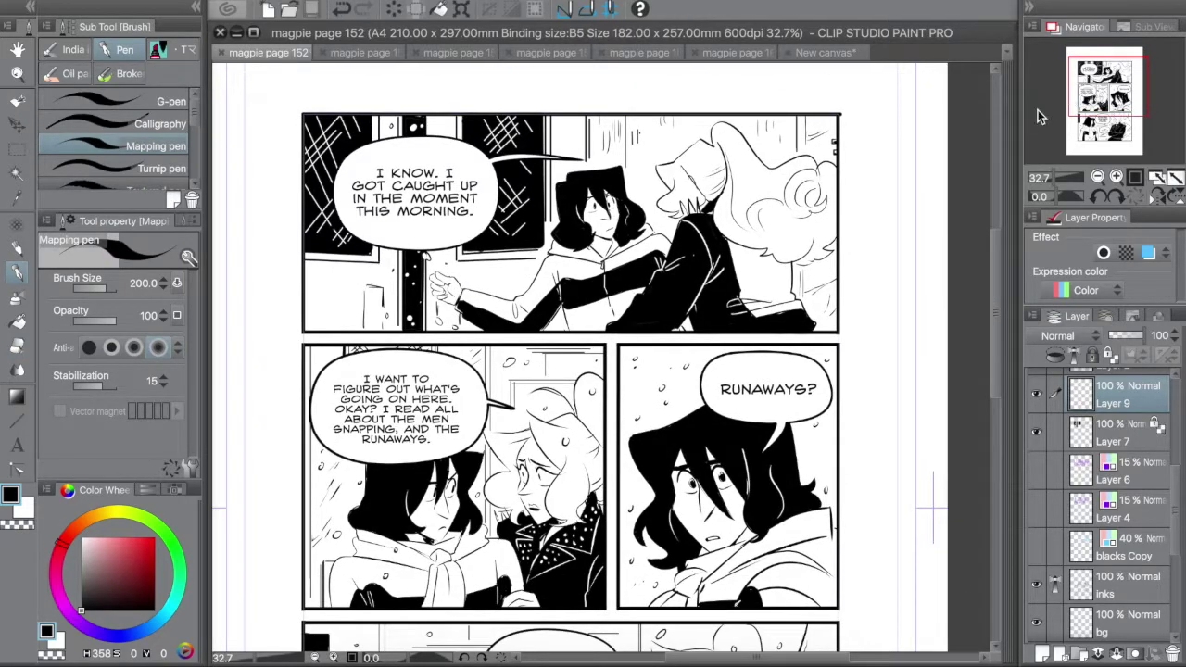
pyautogui.scroll(-5, 399, 84)
pyautogui.scroll(6, 398, 84)
pyautogui.click(17, 72)
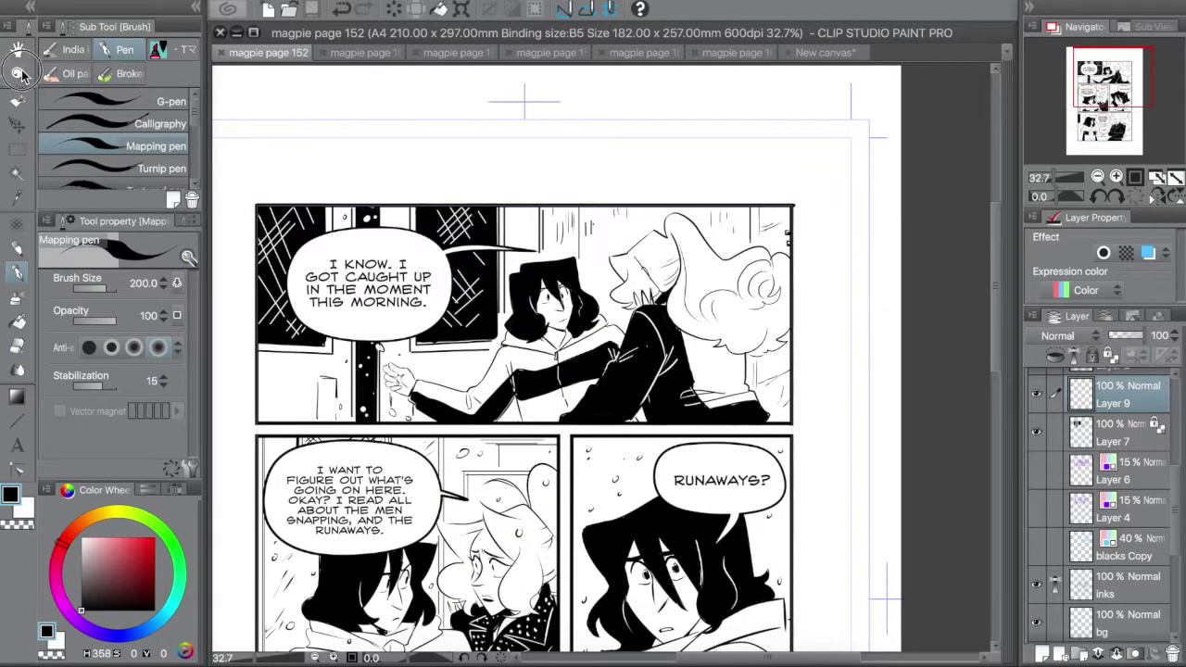
pyautogui.click(528, 344)
pyautogui.press('b')
pyautogui.moveTo(460, 306)
pyautogui.mouseDown()
pyautogui.moveTo(482, 338)
pyautogui.moveTo(480, 371)
pyautogui.mouseUp()
pyautogui.moveTo(468, 347); pyautogui.dragTo(471, 396)
pyautogui.moveTo(454, 477); pyautogui.dragTo(452, 565)
pyautogui.moveTo(487, 468); pyautogui.dragTo(491, 544)
pyautogui.press('x')
pyautogui.press(']')
pyautogui.moveTo(463, 323)
pyautogui.mouseDown()
pyautogui.moveTo(480, 357)
pyautogui.moveTo(495, 508)
pyautogui.mouseUp()
pyautogui.press(']')
pyautogui.press(']')
pyautogui.press(']')
pyautogui.moveTo(519, 376); pyautogui.dragTo(521, 459)
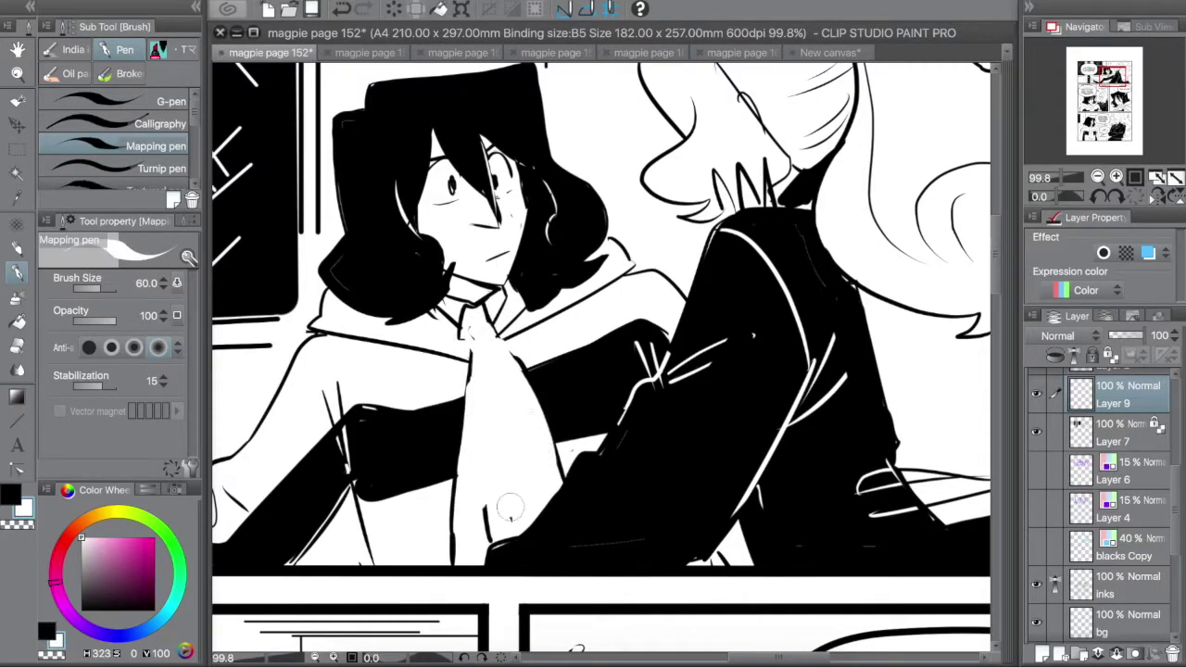
pyautogui.press('x')
pyautogui.moveTo(468, 325)
pyautogui.mouseDown()
pyautogui.moveTo(488, 343)
pyautogui.moveTo(463, 473)
pyautogui.mouseUp()
pyautogui.hotkey('ctrl', 'z')
pyautogui.moveTo(487, 344)
pyautogui.mouseDown()
pyautogui.moveTo(482, 495)
pyautogui.moveTo(521, 470)
pyautogui.mouseUp()
pyautogui.hotkey('ctrl', 'z')
pyautogui.hotkey('ctrl', 'z')
pyautogui.hotkey('ctrl', 'z')
pyautogui.hotkey('ctrl', 'z')
pyautogui.hotkey('ctrl', 'z')
pyautogui.hotkey('ctrl', 'z')
pyautogui.hotkey('ctrl', 'z')
pyautogui.hotkey('ctrl', 'z')
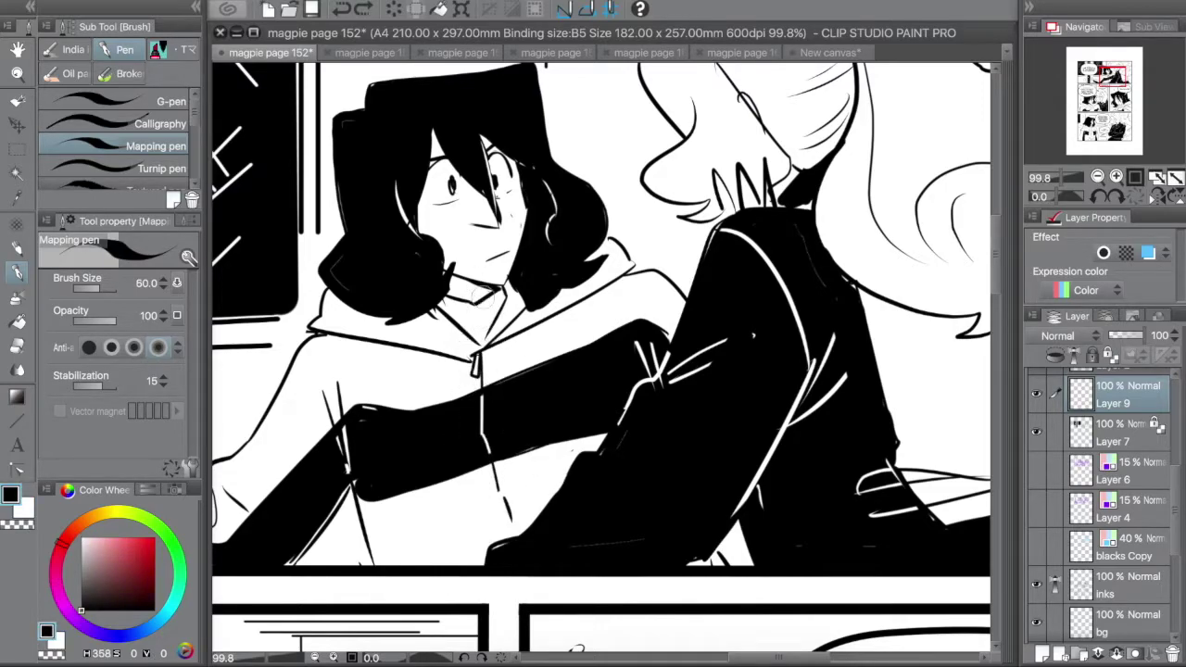
# - Ink the knot and hanging ends of a scarf on the dark-haired character on Layer 9 with the Mapping pen at size 20
pyautogui.press('[')
pyautogui.press('[')
pyautogui.press('[')
pyautogui.press('[')
pyautogui.press('[')
pyautogui.moveTo(469, 302)
pyautogui.mouseDown()
pyautogui.moveTo(480, 339)
pyautogui.moveTo(516, 376)
pyautogui.mouseUp()
pyautogui.moveTo(518, 451); pyautogui.dragTo(537, 513)
pyautogui.moveTo(450, 298)
pyautogui.mouseDown()
pyautogui.moveTo(467, 370)
pyautogui.moveTo(464, 575)
pyautogui.mouseUp()
pyautogui.moveTo(457, 360); pyautogui.dragTo(419, 573)
pyautogui.hotkey('ctrl', 'z')
pyautogui.moveTo(463, 326); pyautogui.dragTo(421, 567)
# - Paint out the coat lines and black sleeve inside the scarf in white, raising the Mapping pen size to 50
pyautogui.press('x')
pyautogui.moveTo(454, 387)
pyautogui.mouseDown()
pyautogui.moveTo(431, 501)
pyautogui.moveTo(447, 482)
pyautogui.mouseUp()
pyautogui.moveTo(454, 419); pyautogui.dragTo(443, 485)
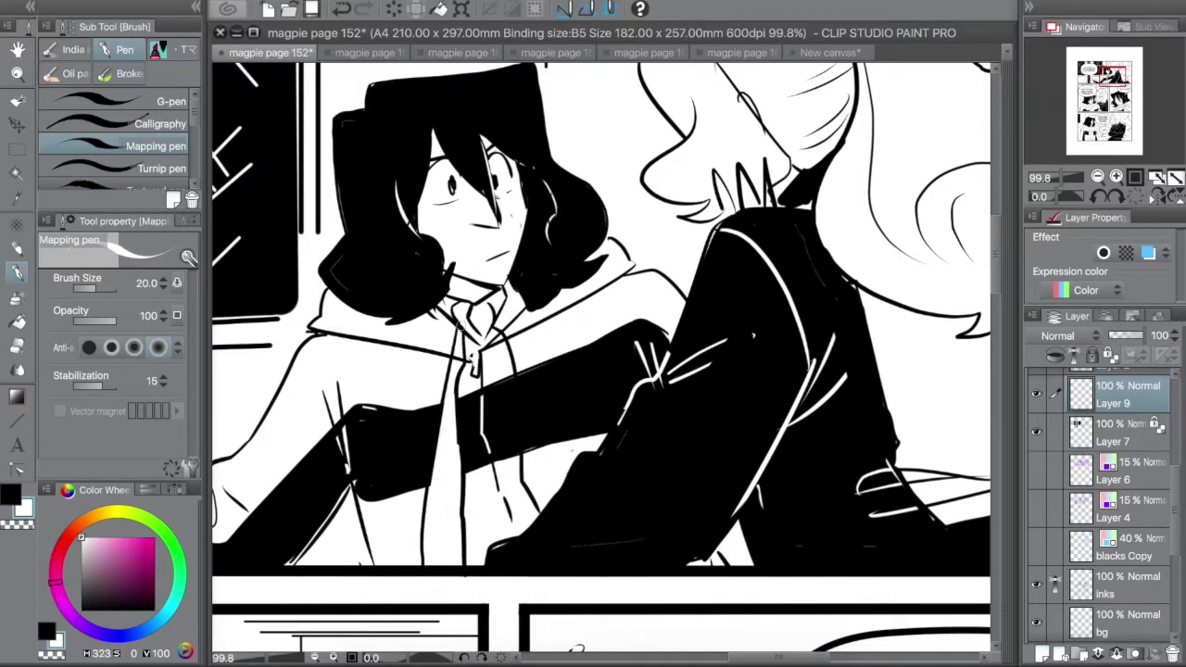
pyautogui.moveTo(504, 364); pyautogui.dragTo(515, 463)
pyautogui.moveTo(512, 417); pyautogui.dragTo(514, 469)
pyautogui.press(']')
pyautogui.press(']')
pyautogui.press(']')
pyautogui.moveTo(467, 328); pyautogui.dragTo(476, 389)
pyautogui.moveTo(482, 454)
pyautogui.mouseDown()
pyautogui.moveTo(472, 398)
pyautogui.moveTo(475, 472)
pyautogui.mouseUp()
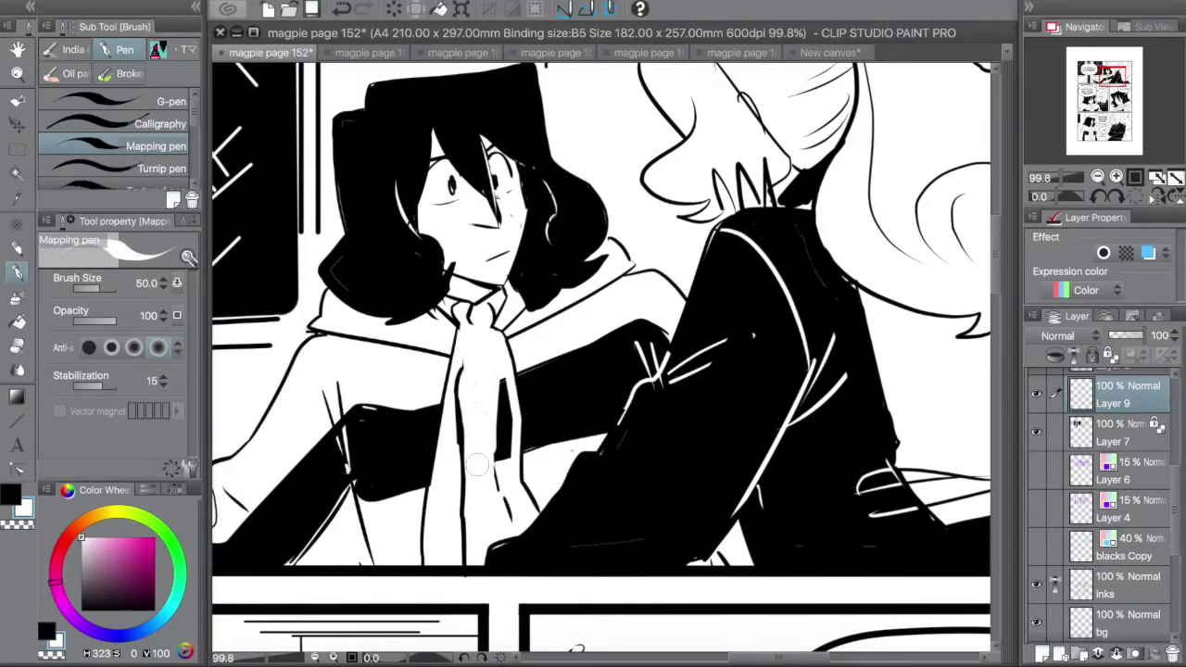
pyautogui.moveTo(502, 361); pyautogui.dragTo(504, 490)
# - Ink black folds below the scarf knot and hatching near its lower edge, and save the page
pyautogui.press('x')
pyautogui.moveTo(468, 315); pyautogui.dragTo(460, 375)
pyautogui.moveTo(474, 324); pyautogui.dragTo(484, 385)
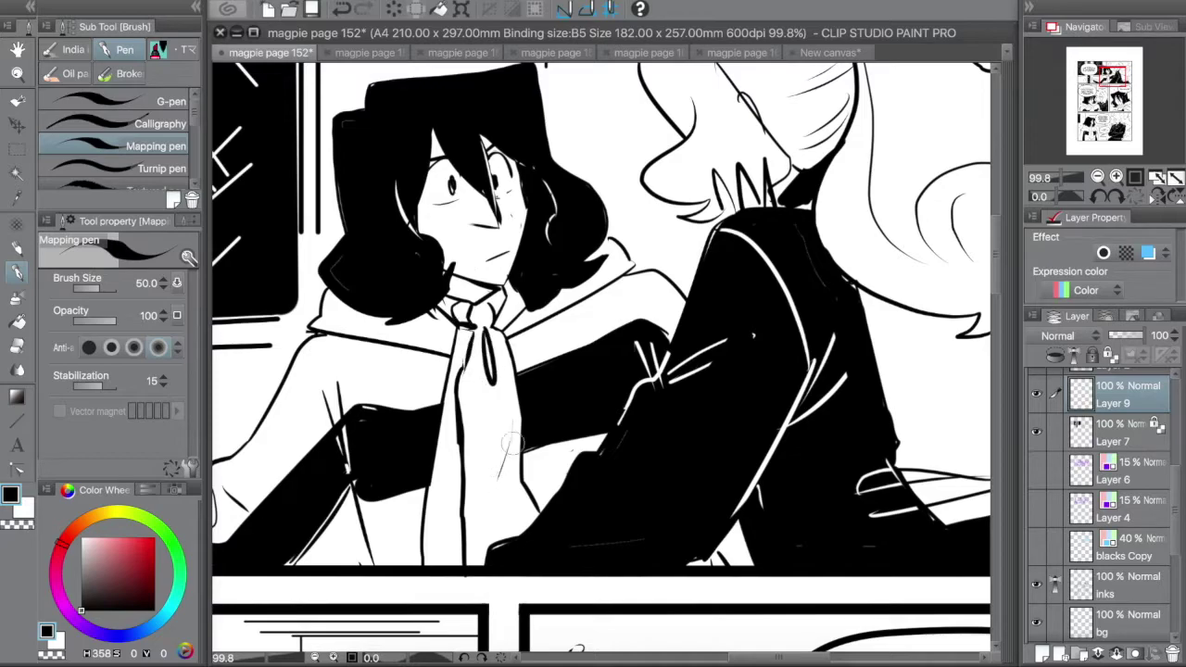
pyautogui.moveTo(506, 441); pyautogui.dragTo(515, 492)
pyautogui.moveTo(465, 328); pyautogui.dragTo(461, 373)
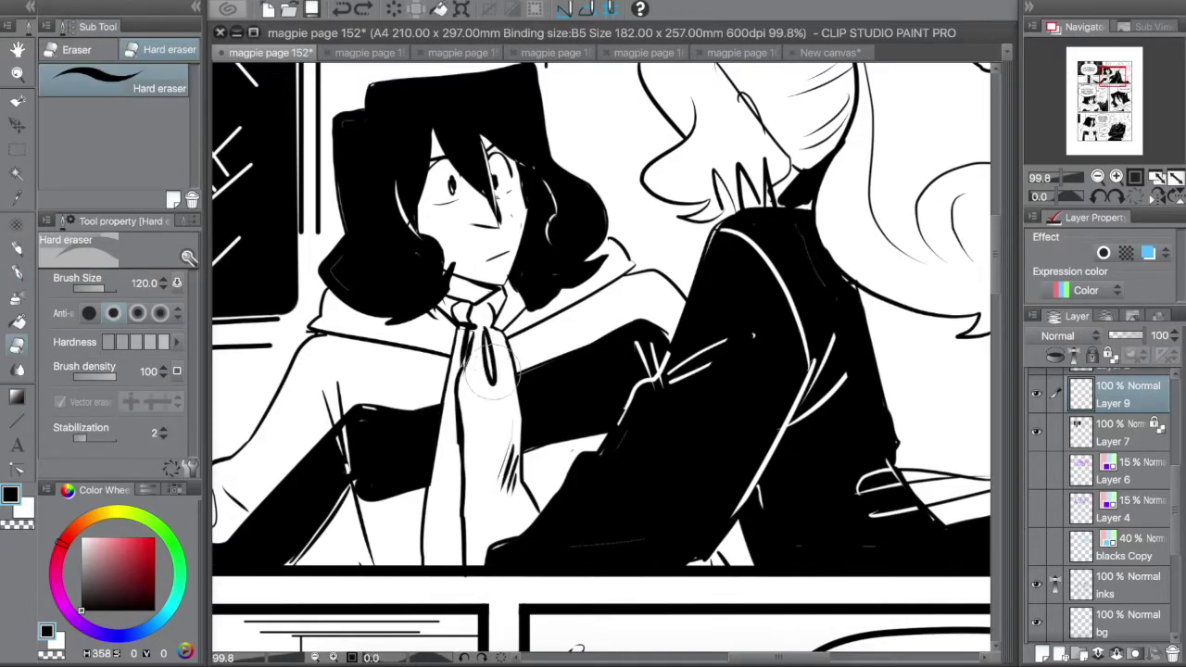
pyautogui.scroll(-3, 484, 361)
pyautogui.hotkey('ctrl', 's')
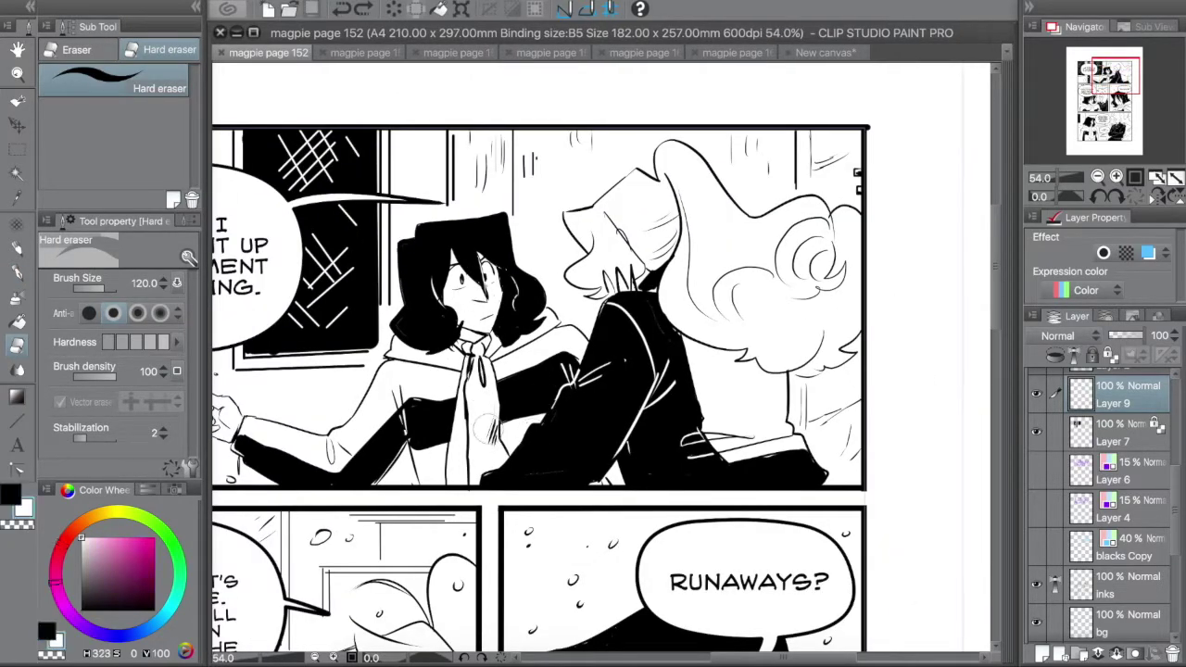
# - Replace the hatching on the lower part of the scarf with a long fold line
pyautogui.press('p')
pyautogui.moveTo(491, 434)
pyautogui.mouseDown()
pyautogui.moveTo(473, 406)
pyautogui.moveTo(469, 482)
pyautogui.mouseUp()
pyautogui.moveTo(463, 378); pyautogui.dragTo(468, 475)
# - Ink black crease lines under the dark-haired character's eyes on Layer 9
pyautogui.scroll(6, 473, 269)
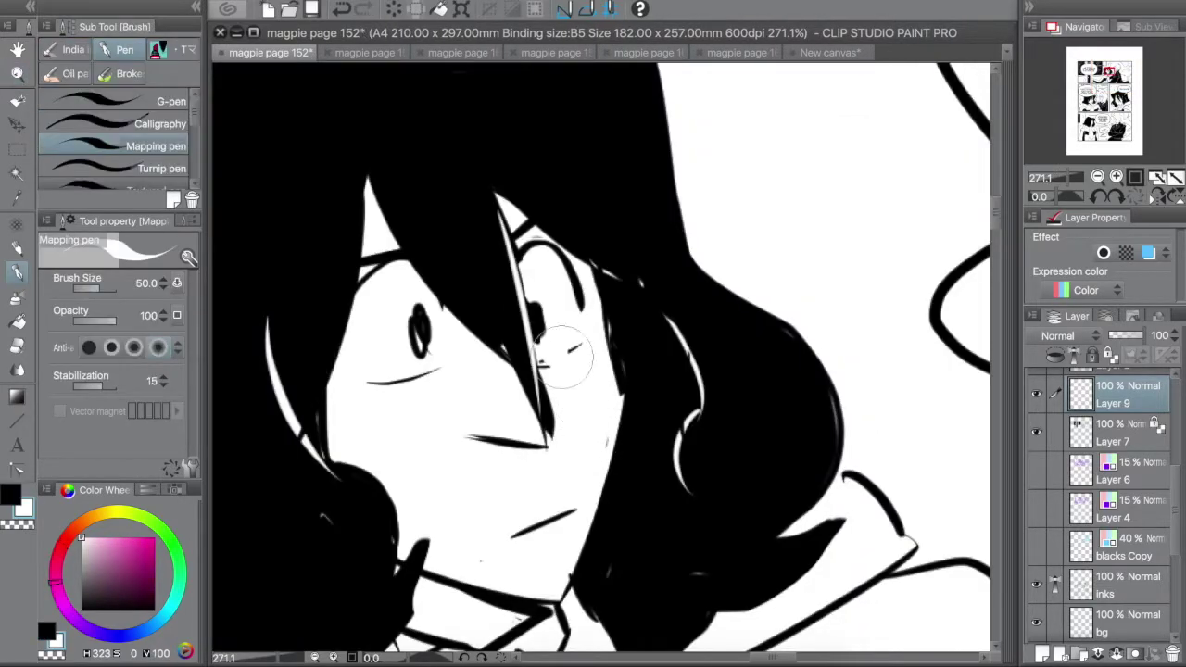
pyautogui.press('x')
pyautogui.moveTo(443, 373); pyautogui.dragTo(393, 385)
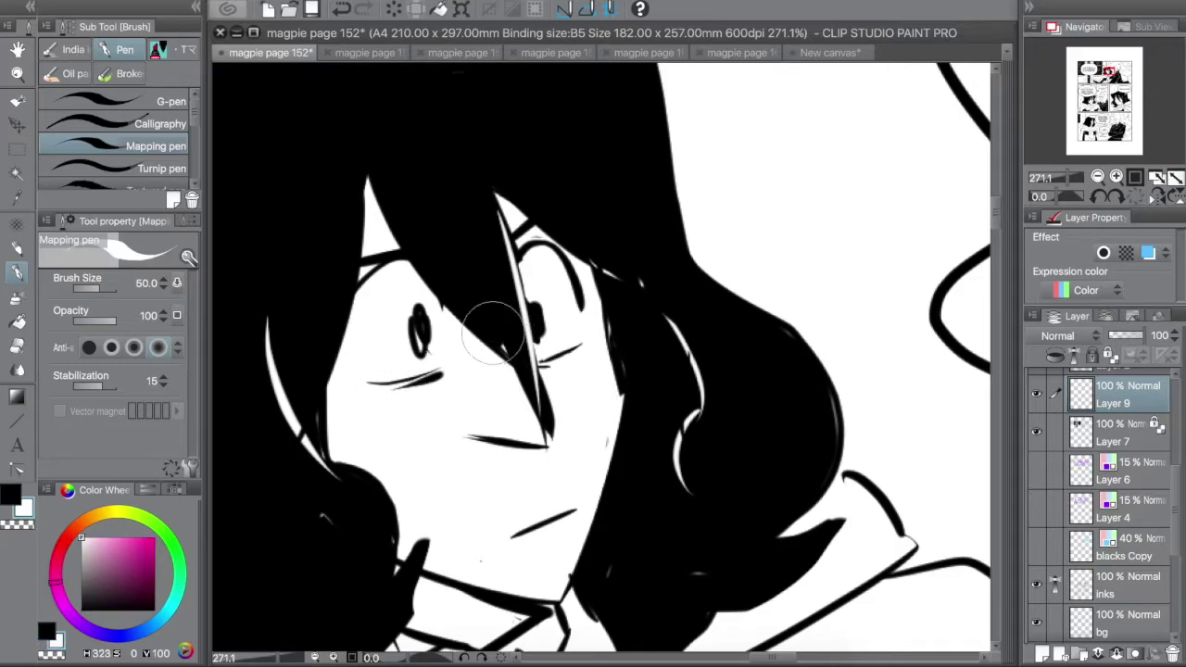
pyautogui.moveTo(533, 366); pyautogui.dragTo(561, 444)
pyautogui.moveTo(514, 231)
pyautogui.mouseDown()
pyautogui.moveTo(547, 436)
pyautogui.moveTo(547, 396)
pyautogui.mouseUp()
pyautogui.hotkey('ctrl', 'z')
pyautogui.hotkey('ctrl', 'z')
pyautogui.moveTo(477, 212); pyautogui.dragTo(529, 304)
pyautogui.hotkey('ctrl', 'z')
pyautogui.press('e')
pyautogui.press('p')
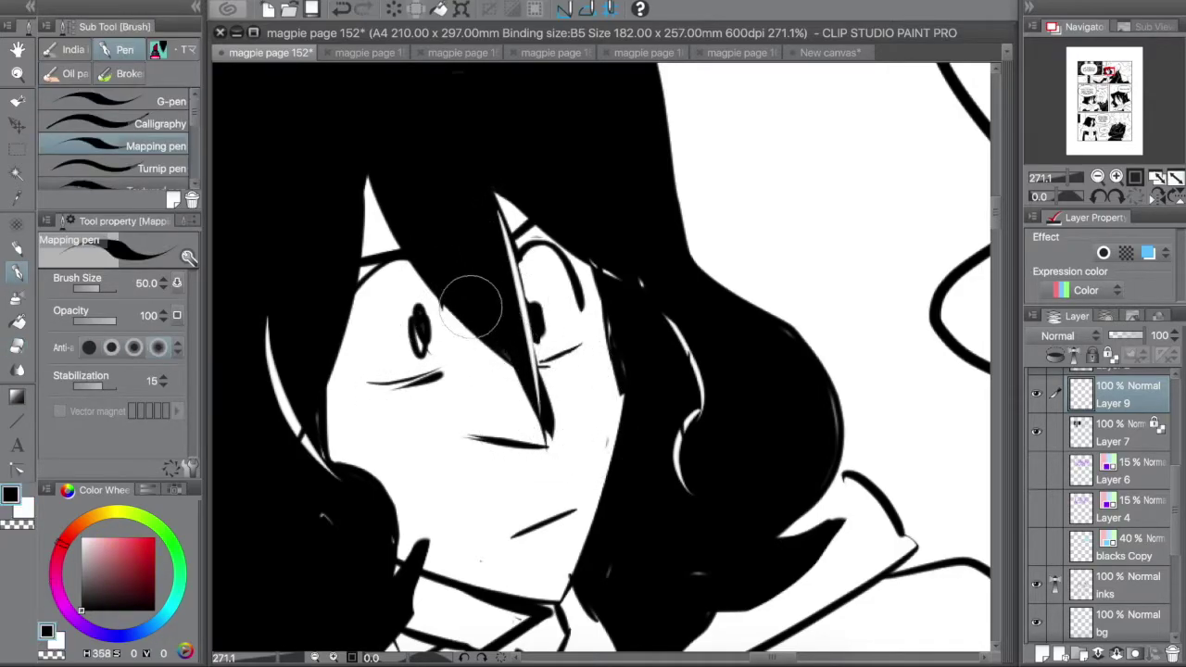
pyautogui.moveTo(509, 312); pyautogui.dragTo(459, 446)
pyautogui.hotkey('ctrl', 'z')
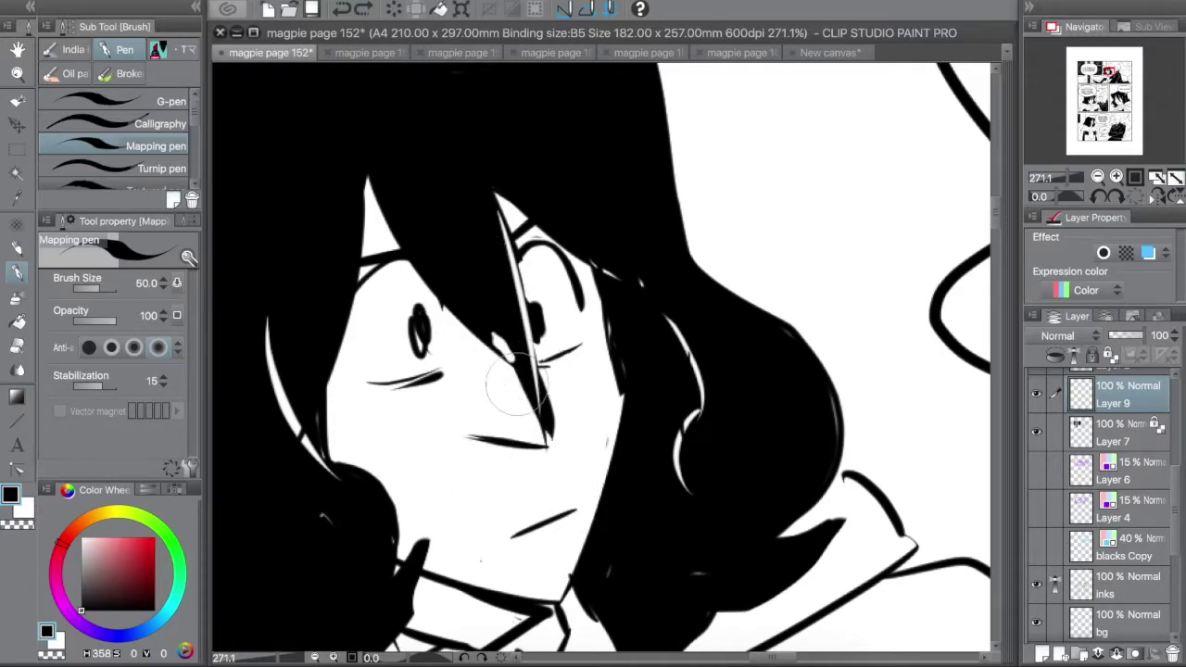
# - Erase the solid black hair strand falling between the eyes on the blacks layer with the Hard eraser
pyautogui.hotkey('alt', '[')
pyautogui.press('e')
pyautogui.hotkey('alt', '[')
pyautogui.hotkey('alt', '[')
pyautogui.hotkey('alt', '[')
pyautogui.hotkey('alt', '[')
pyautogui.hotkey('alt', '[')
pyautogui.hotkey('alt', '[')
pyautogui.moveTo(496, 223)
pyautogui.mouseDown()
pyautogui.moveTo(489, 371)
pyautogui.moveTo(547, 435)
pyautogui.mouseUp()
# - Erase the remaining strand lines between the eyes on Layer 7 with a smaller Hard eraser
pyautogui.hotkey('alt', ']')
pyautogui.hotkey('alt', ']')
pyautogui.hotkey('alt', ']')
pyautogui.hotkey('alt', ']')
pyautogui.hotkey('alt', ']')
pyautogui.hotkey('alt', ']')
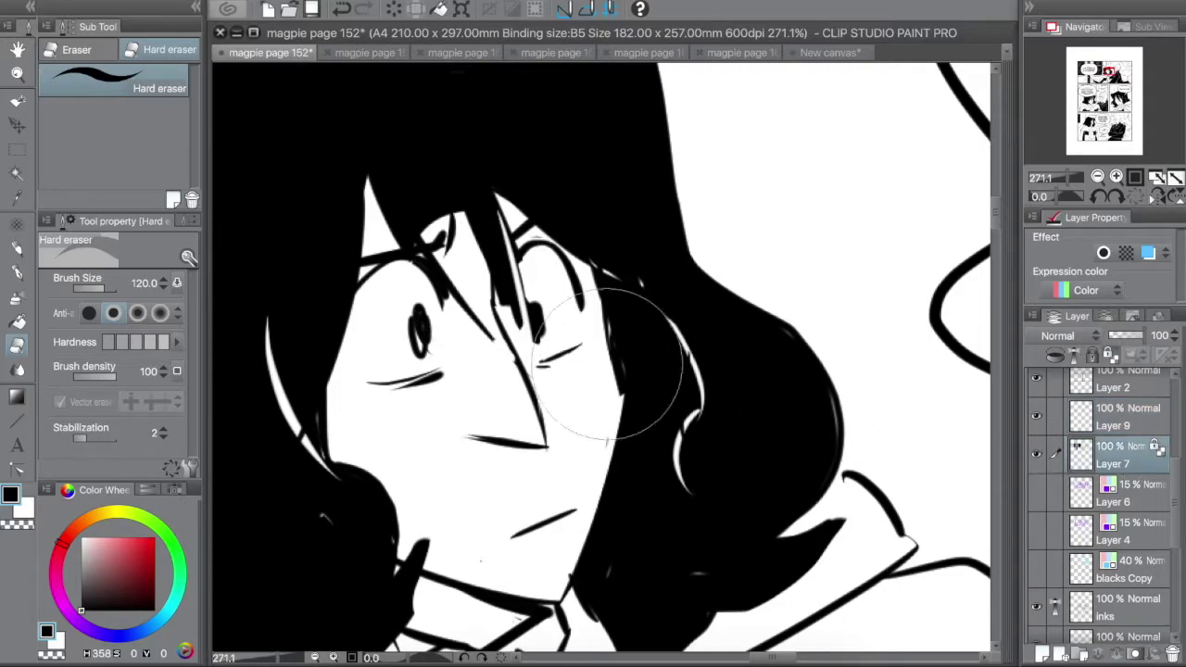
pyautogui.press('[')
pyautogui.press('[')
pyautogui.press('[')
pyautogui.press('[')
pyautogui.press('[')
pyautogui.press('[')
pyautogui.press('[')
pyautogui.moveTo(503, 246)
pyautogui.mouseDown()
pyautogui.moveTo(501, 275)
pyautogui.moveTo(496, 224)
pyautogui.moveTo(443, 261)
pyautogui.moveTo(453, 290)
pyautogui.moveTo(512, 250)
pyautogui.moveTo(519, 301)
pyautogui.moveTo(506, 245)
pyautogui.mouseUp()
pyautogui.press('[')
pyautogui.press('[')
pyautogui.press('[')
pyautogui.press('[')
pyautogui.press('p')
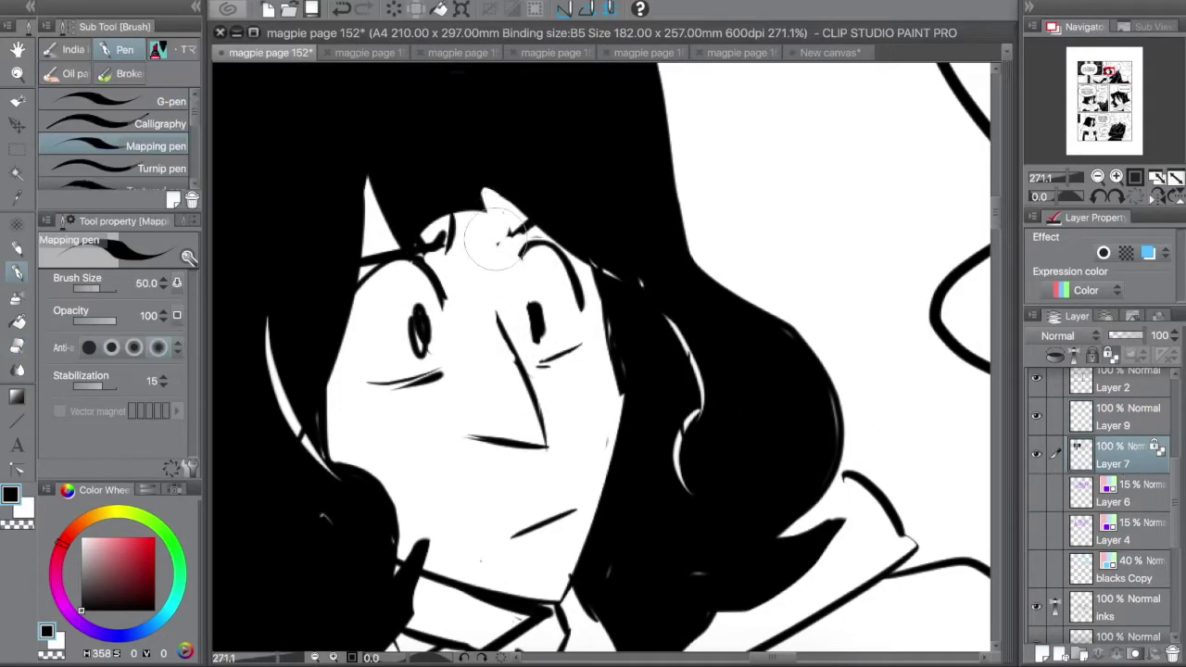
# - Redraw the bridge of the nose and the inner edge of the adjacent eye on Layer 7 with a finer Mapping pen
pyautogui.press('[')
pyautogui.press('[')
pyautogui.press('[')
pyautogui.press('[')
pyautogui.press('[')
pyautogui.press('[')
pyautogui.press('[')
pyautogui.moveTo(493, 211)
pyautogui.mouseDown()
pyautogui.moveTo(485, 315)
pyautogui.moveTo(519, 241)
pyautogui.moveTo(514, 294)
pyautogui.mouseUp()
# - Erase both pupils on Layer 7 and redraw them as solid black ovals
pyautogui.press('e')
pyautogui.press('p')
pyautogui.press('e')
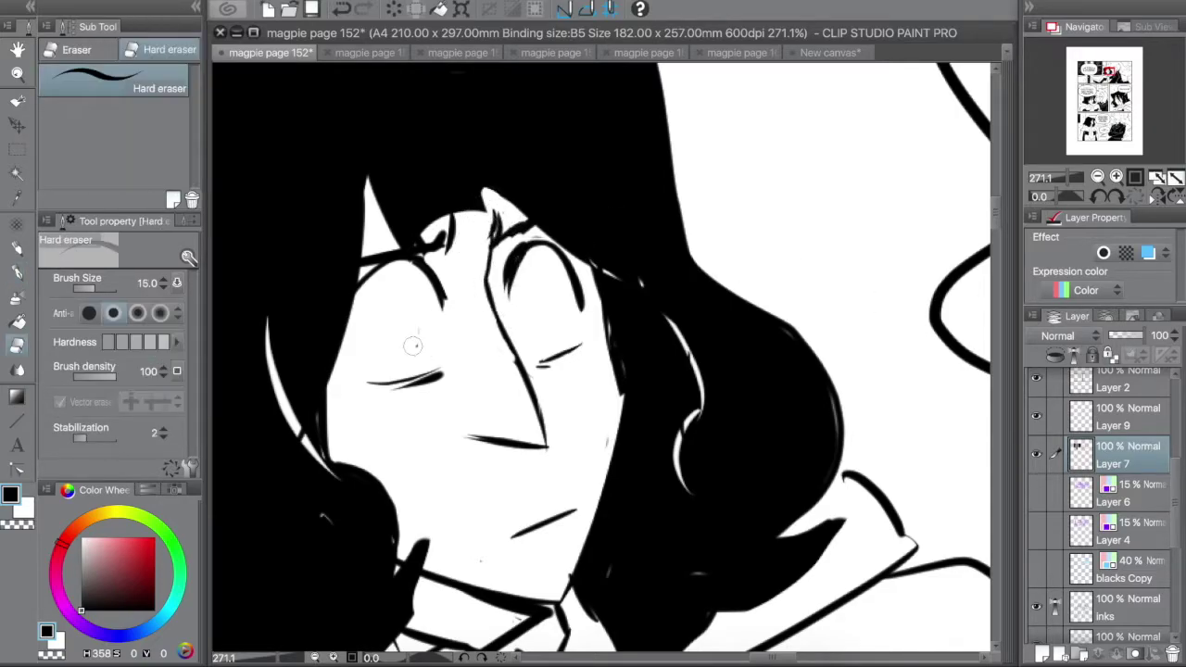
pyautogui.press('p')
pyautogui.moveTo(422, 315); pyautogui.dragTo(424, 348)
pyautogui.moveTo(523, 296); pyautogui.dragTo(530, 329)
pyautogui.moveTo(448, 296); pyautogui.dragTo(453, 301)
pyautogui.moveTo(491, 190); pyautogui.dragTo(465, 398)
pyautogui.moveTo(464, 263); pyautogui.dragTo(408, 498)
pyautogui.hotkey('ctrl', 'z')
pyautogui.hotkey('ctrl', 'z')
pyautogui.moveTo(423, 268); pyautogui.dragTo(487, 494)
pyautogui.moveTo(495, 190); pyautogui.dragTo(477, 435)
pyautogui.hotkey('alt', ']')
pyautogui.press('e')
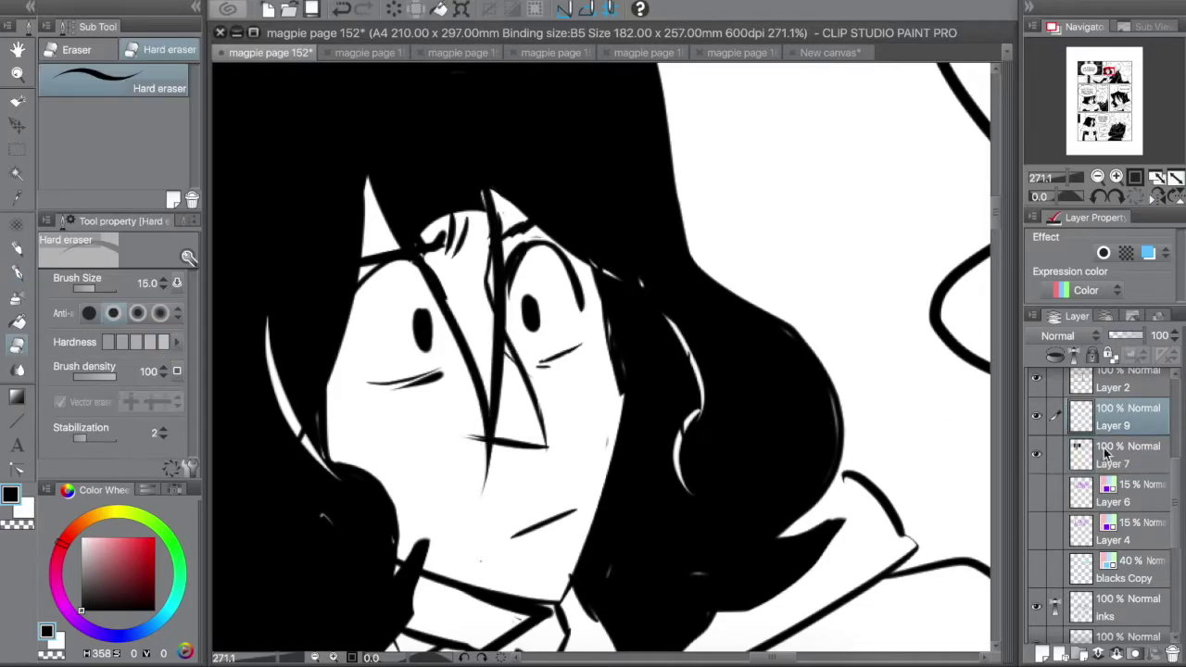
pyautogui.press('p')
pyautogui.hotkey('alt', '[')
pyautogui.moveTo(435, 255); pyautogui.dragTo(450, 296)
pyautogui.press(']')
pyautogui.press(']')
pyautogui.press(']')
pyautogui.press(']')
pyautogui.press(']')
pyautogui.moveTo(426, 227)
pyautogui.mouseDown()
pyautogui.moveTo(474, 189)
pyautogui.moveTo(435, 243)
pyautogui.moveTo(485, 335)
pyautogui.mouseUp()
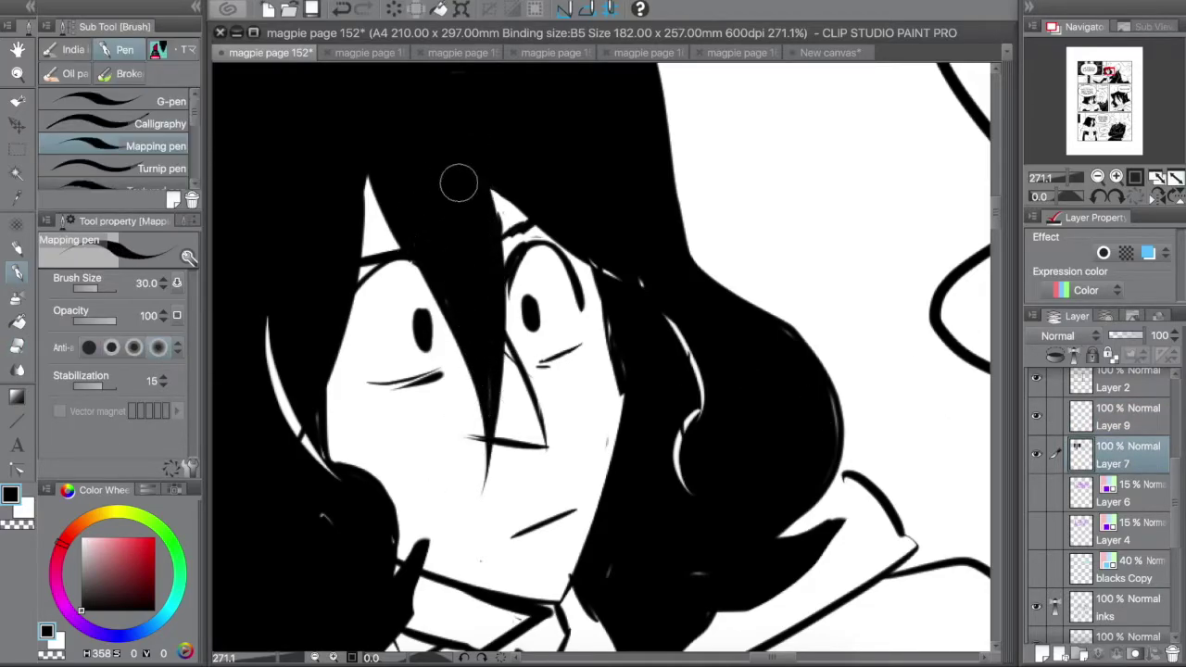
pyautogui.press('x')
pyautogui.press('x')
pyautogui.hotkey('ctrl', 'z')
pyautogui.hotkey('ctrl', 'z')
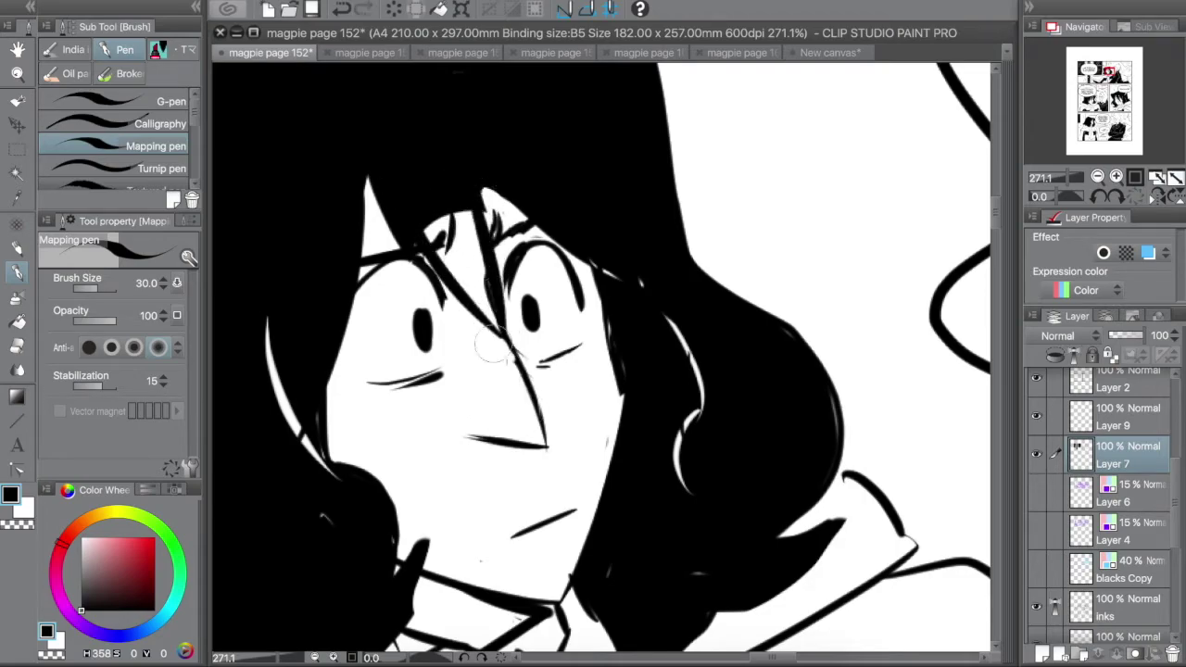
pyautogui.press('e')
pyautogui.hotkey('alt', ']')
pyautogui.hotkey('alt', '[')
pyautogui.press('p')
pyautogui.moveTo(481, 208)
pyautogui.mouseDown()
pyautogui.moveTo(523, 338)
pyautogui.moveTo(533, 334)
pyautogui.mouseUp()
pyautogui.hotkey('ctrl', 'z')
pyautogui.hotkey('ctrl', 'z')
pyautogui.press('space')
pyautogui.scroll(-6, 538, 373)
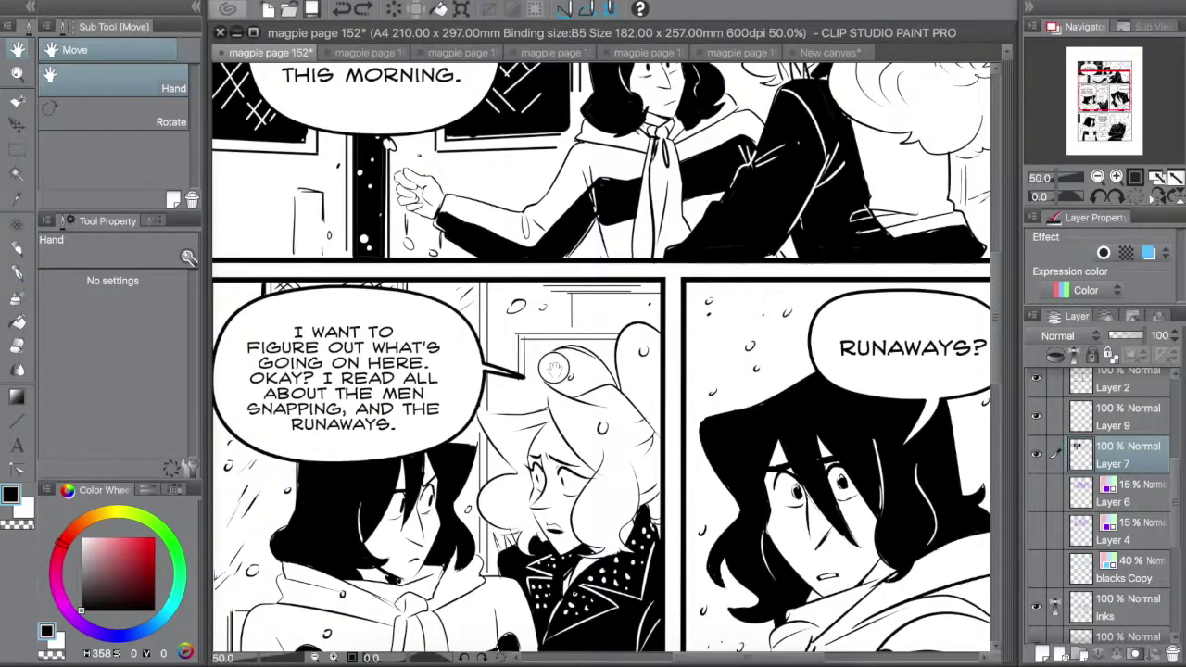
pyautogui.moveTo(553, 371); pyautogui.dragTo(507, 546)
pyautogui.scroll(4, 555, 278)
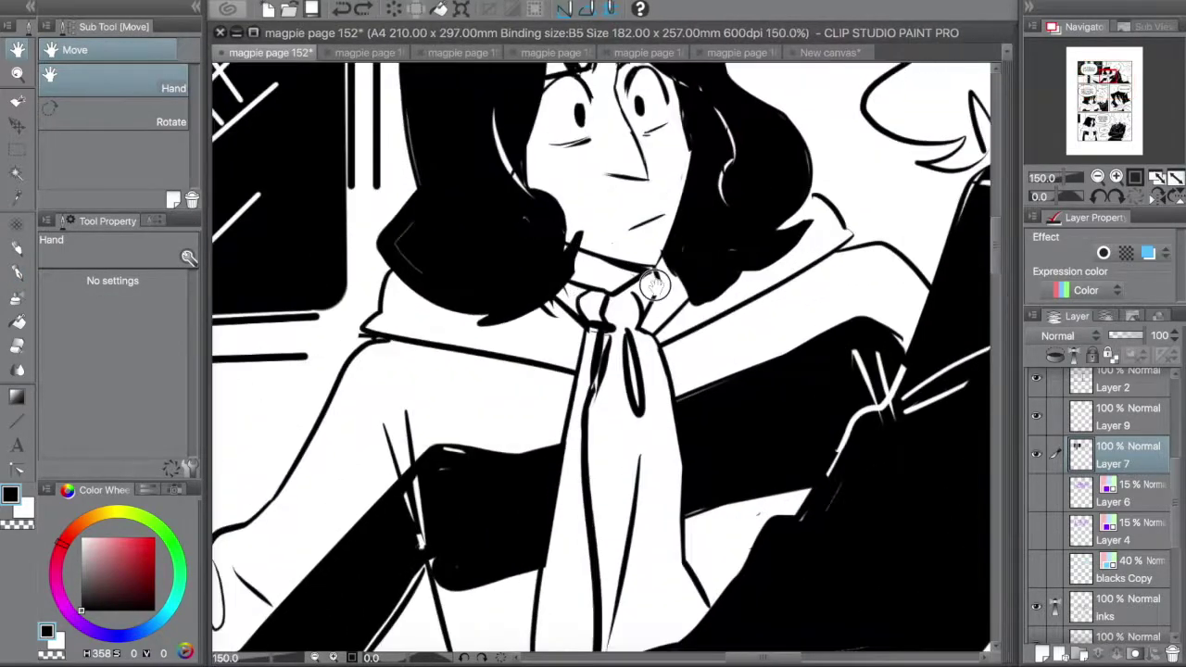
pyautogui.scroll(-1, 556, 278)
pyautogui.moveTo(570, 227); pyautogui.dragTo(584, 352)
pyautogui.moveTo(542, 269); pyautogui.dragTo(555, 398)
pyautogui.moveTo(561, 242)
pyautogui.mouseDown()
pyautogui.moveTo(575, 397)
pyautogui.moveTo(565, 353)
pyautogui.mouseUp()
pyautogui.hotkey('ctrl', 'z')
pyautogui.hotkey('ctrl', 'z')
pyautogui.hotkey('ctrl', 'z')
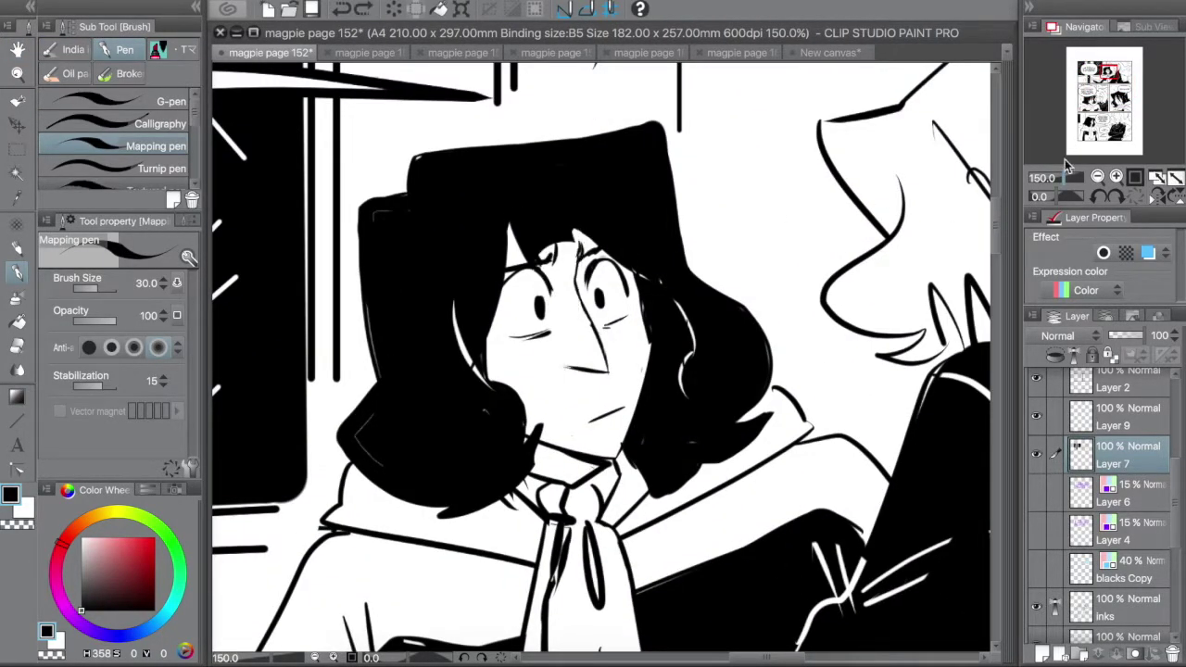
# - Erase the black fringe over the forehead on the blacks layer with the Hard eraser enlarged to 40
pyautogui.scroll(6, 550, 231)
pyautogui.scroll(-3, 550, 231)
pyautogui.scroll(-5, 535, 292)
pyautogui.press('e')
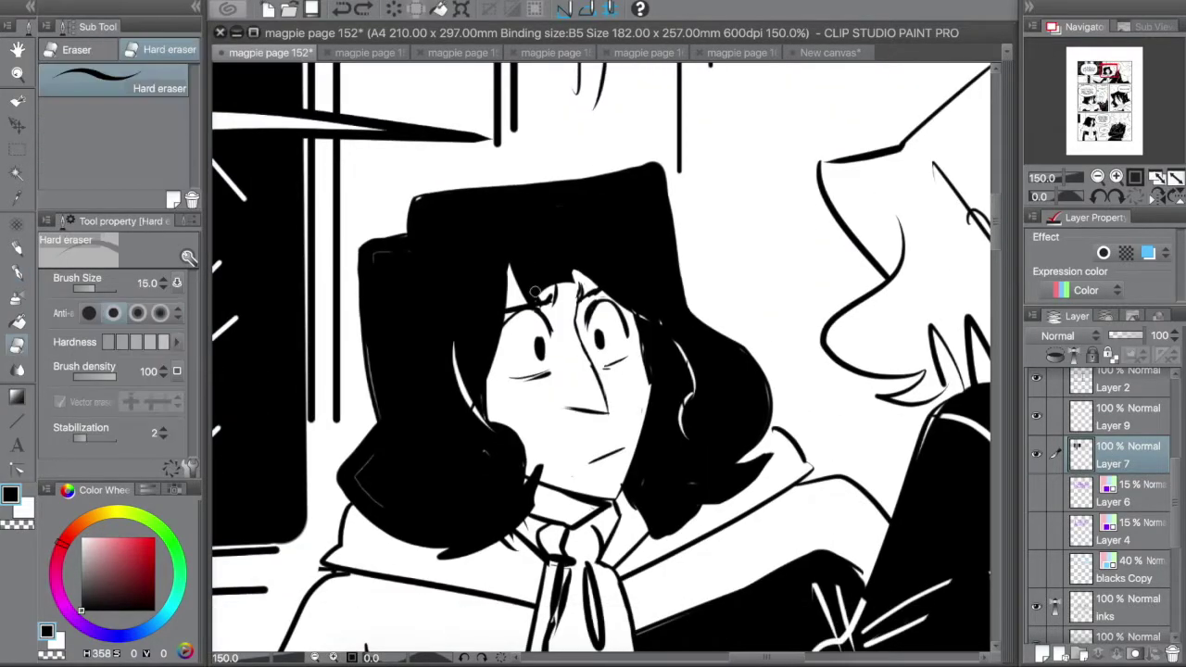
pyautogui.scroll(-3, 1146, 446)
pyautogui.click(1125, 577)
pyautogui.press(']')
pyautogui.press(']')
pyautogui.press(']')
pyautogui.press(']')
pyautogui.press(']')
pyautogui.moveTo(524, 306)
pyautogui.mouseDown()
pyautogui.moveTo(546, 269)
pyautogui.moveTo(569, 264)
pyautogui.mouseUp()
pyautogui.scroll(3, 1149, 482)
# - Draw a new black hair strand falling between the eyes and fill in the adjoining fringe with the Mapping pen
pyautogui.click(1123, 470)
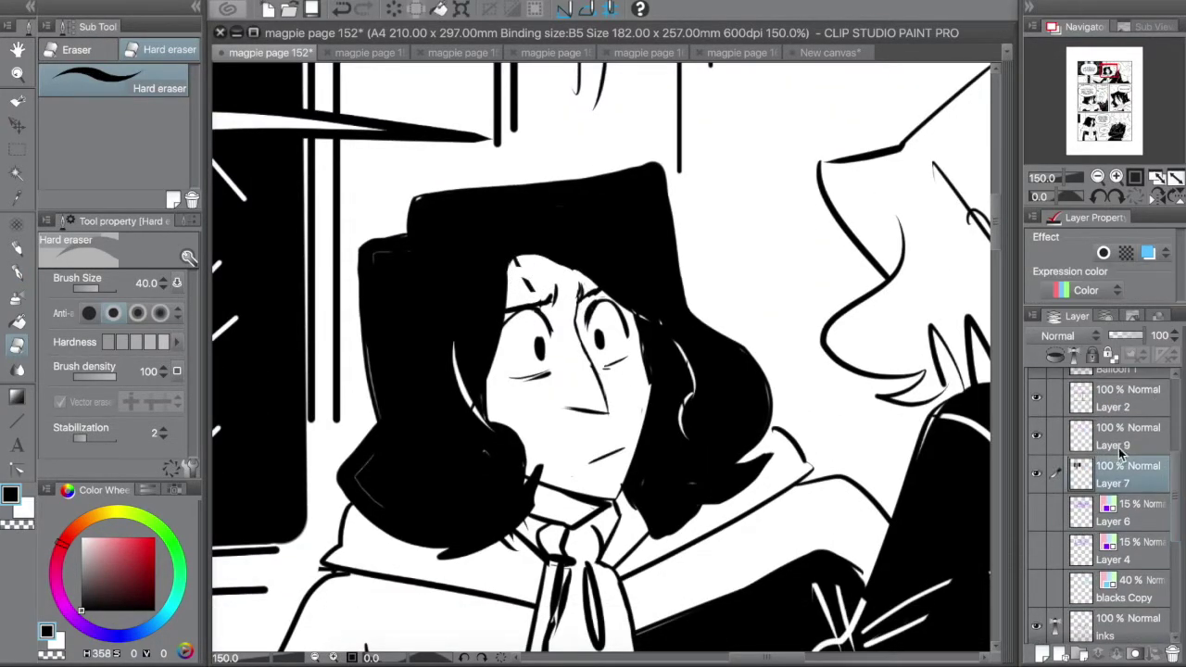
pyautogui.press('p')
pyautogui.moveTo(533, 232); pyautogui.dragTo(560, 416)
pyautogui.moveTo(552, 264)
pyautogui.mouseDown()
pyautogui.moveTo(565, 421)
pyautogui.moveTo(567, 352)
pyautogui.mouseUp()
pyautogui.moveTo(515, 255); pyautogui.dragTo(489, 394)
pyautogui.press('e')
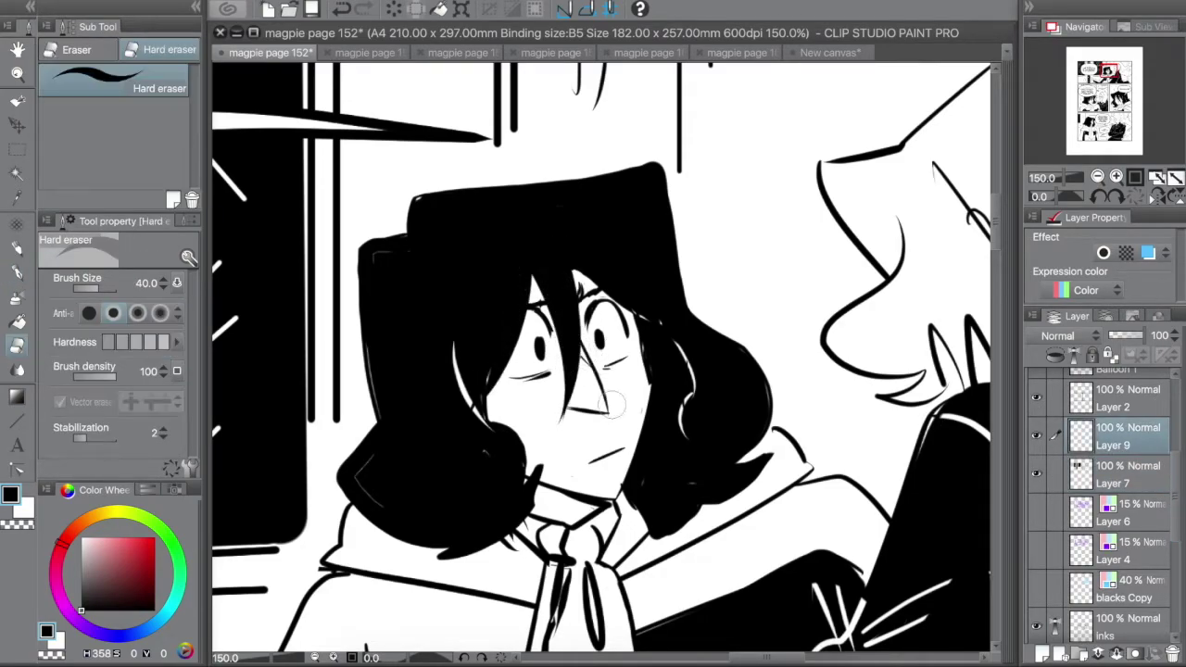
# - Clean up the hair edge beside the eye and add a second crease under that eye on Layer 7
pyautogui.press('p')
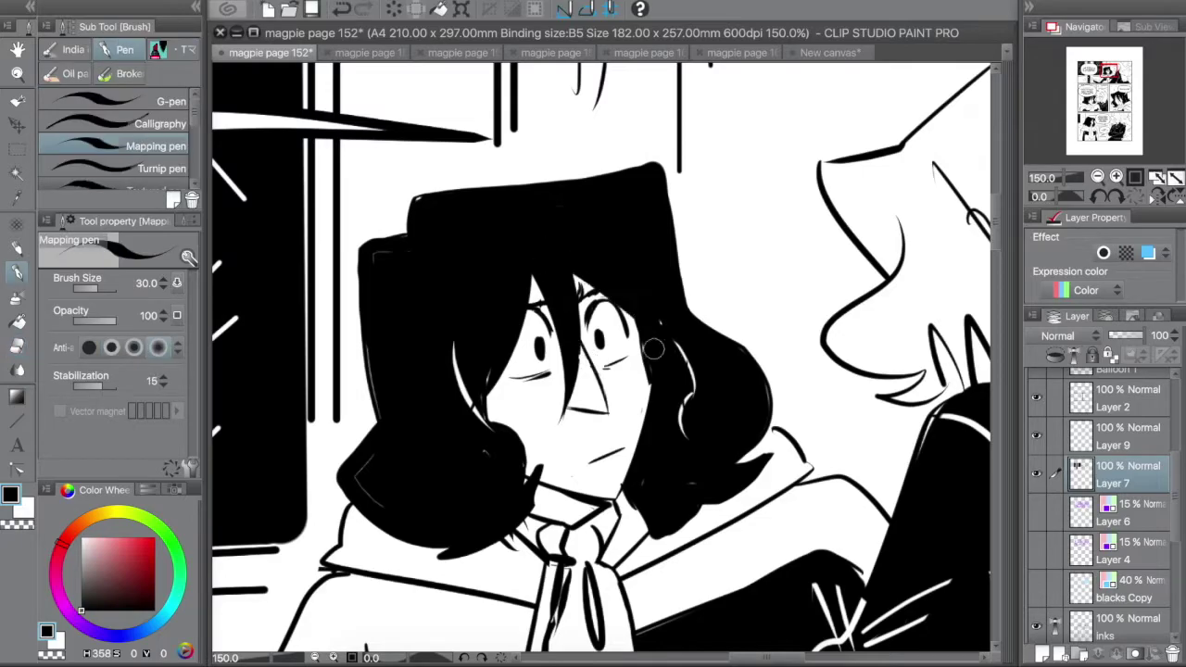
pyautogui.press('e')
pyautogui.press('p')
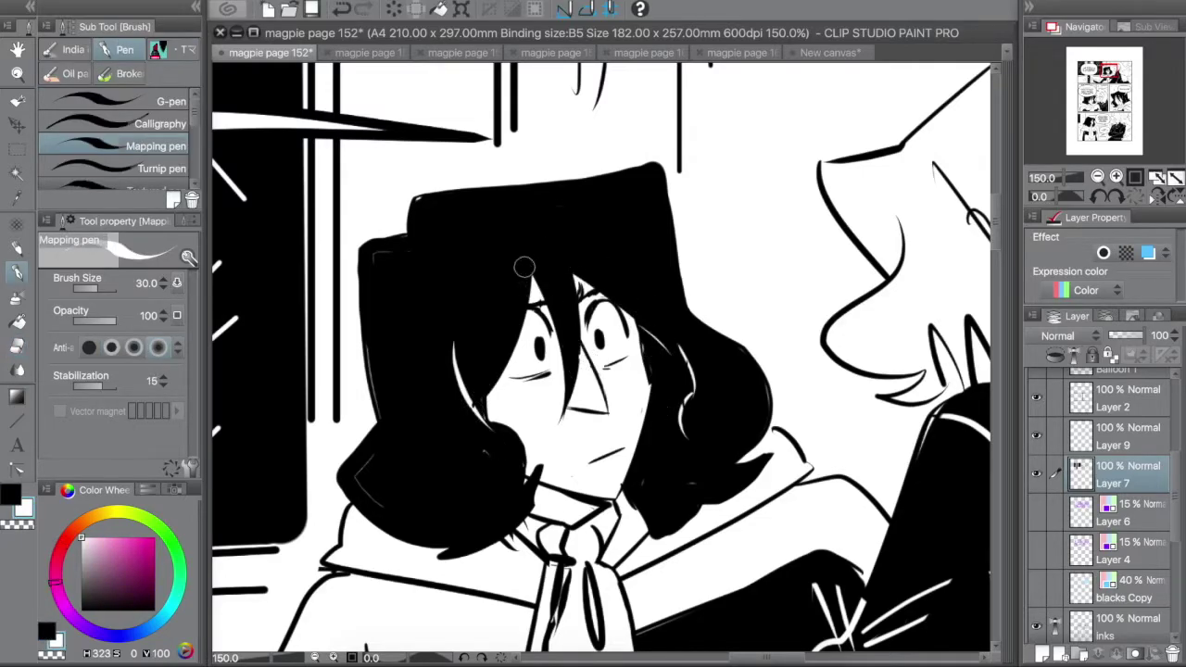
pyautogui.press('x')
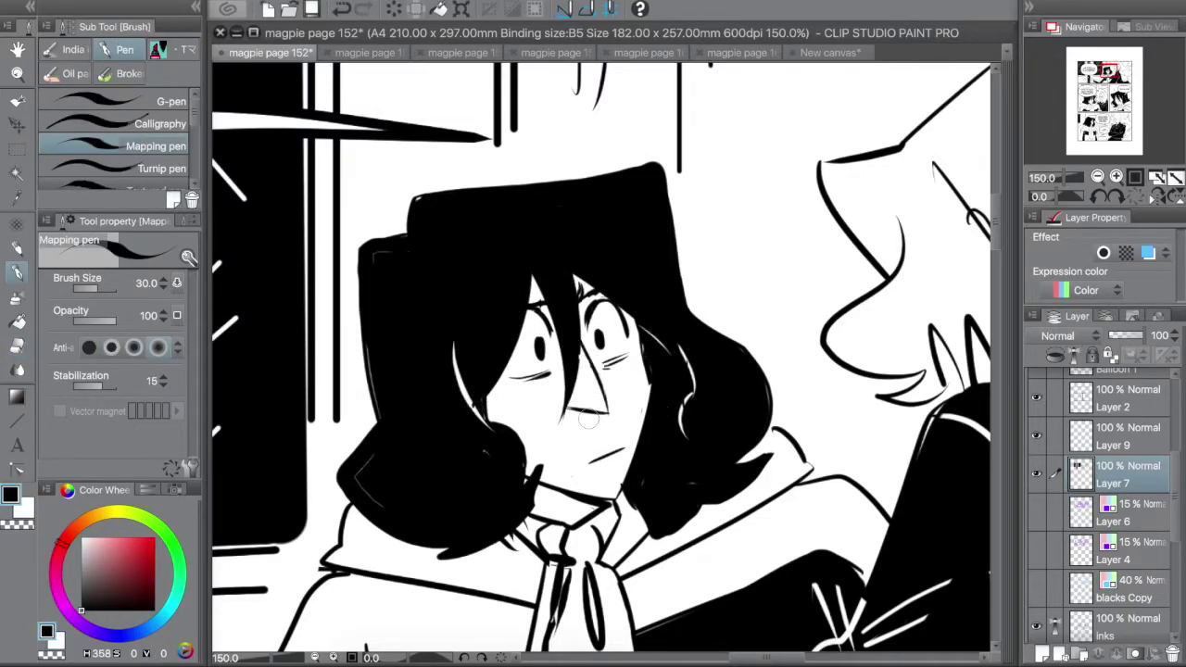
# - Erase the black fringe above the other eye on the blacks layer with the Hard eraser at size 40
pyautogui.press('e')
pyautogui.scroll(-5, 705, 290)
pyautogui.hotkey('alt', '[')
pyautogui.hotkey('alt', '[')
pyautogui.hotkey('alt', '[')
pyautogui.hotkey('alt', '[')
pyautogui.hotkey('alt', '[')
pyautogui.hotkey('alt', '[')
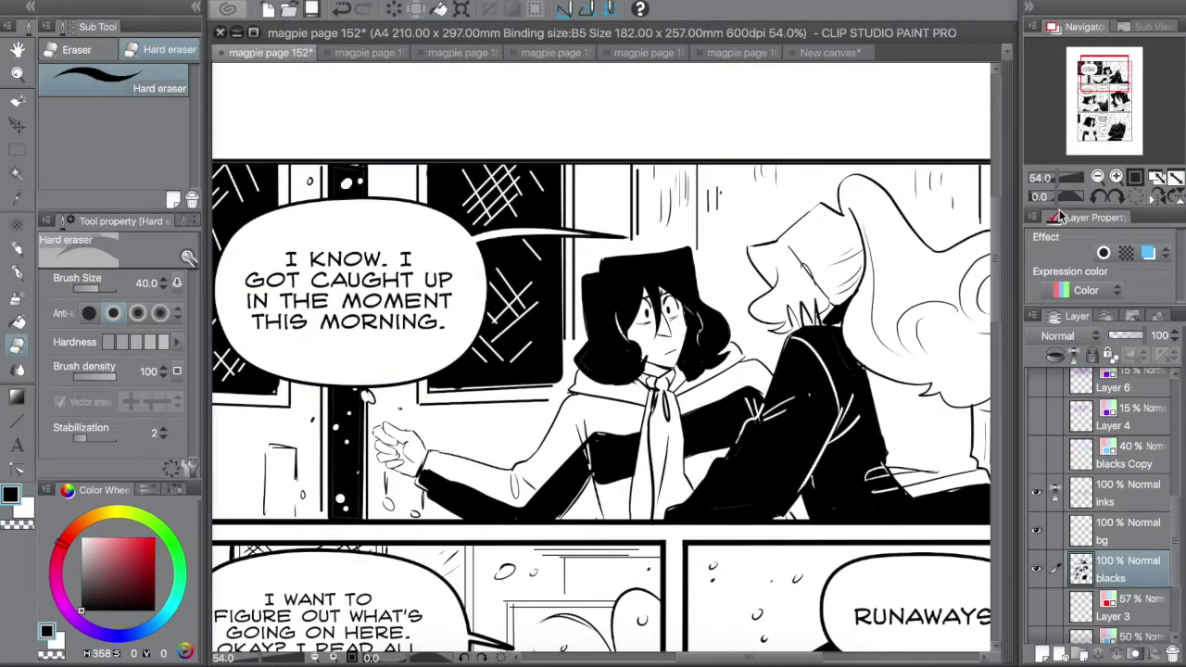
pyautogui.press('p')
pyautogui.scroll(-3, 654, 419)
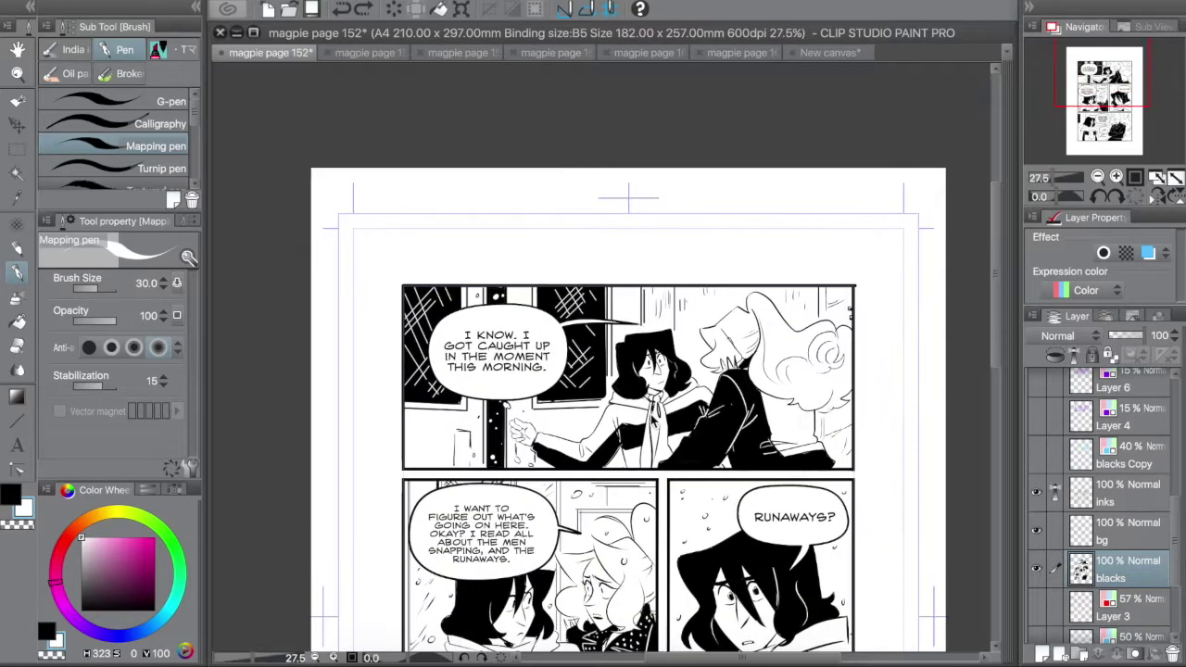
pyautogui.press('e')
pyautogui.scroll(4, 705, 361)
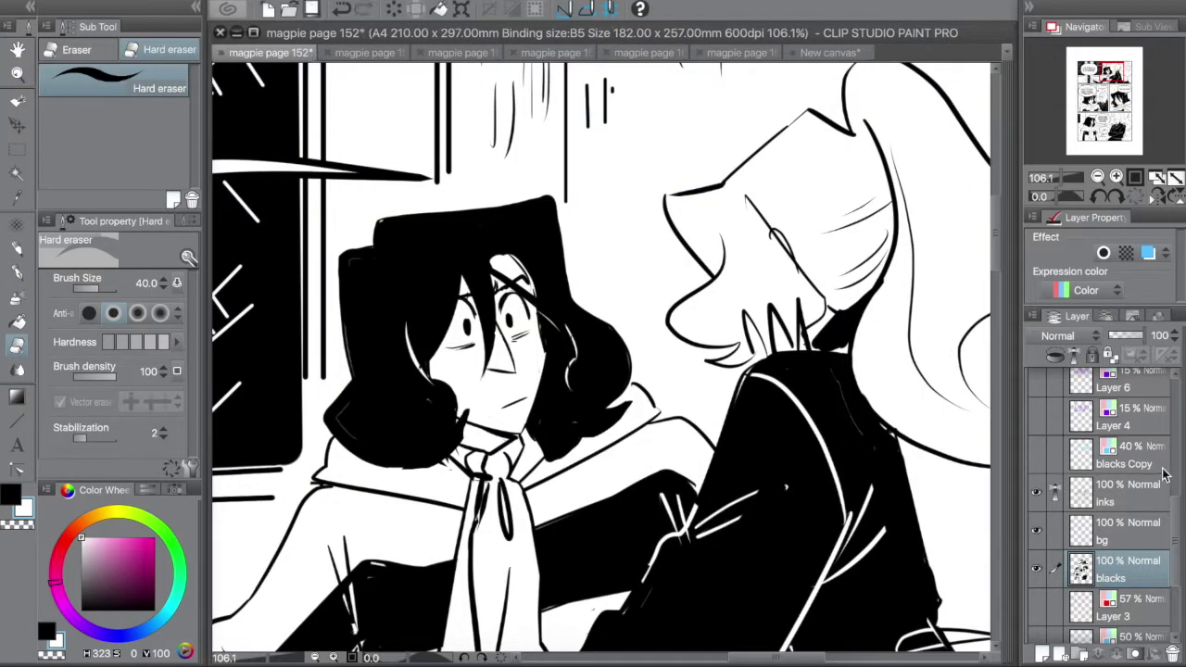
# - Erase the leftover crossing fringe lines above that eye on Layer 7
pyautogui.scroll(3, 1164, 475)
pyautogui.click(1125, 424)
pyautogui.click(1107, 468)
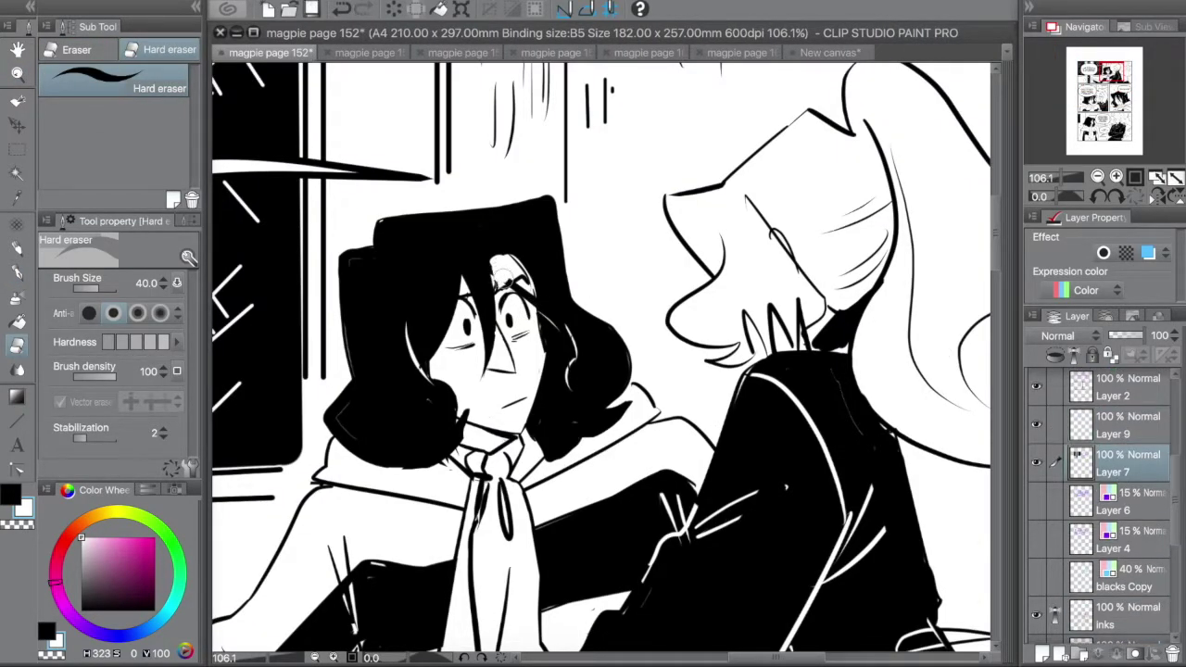
# - Redraw the black fringe around the raised eyebrow on Layer 7 with the Mapping pen
pyautogui.press('p')
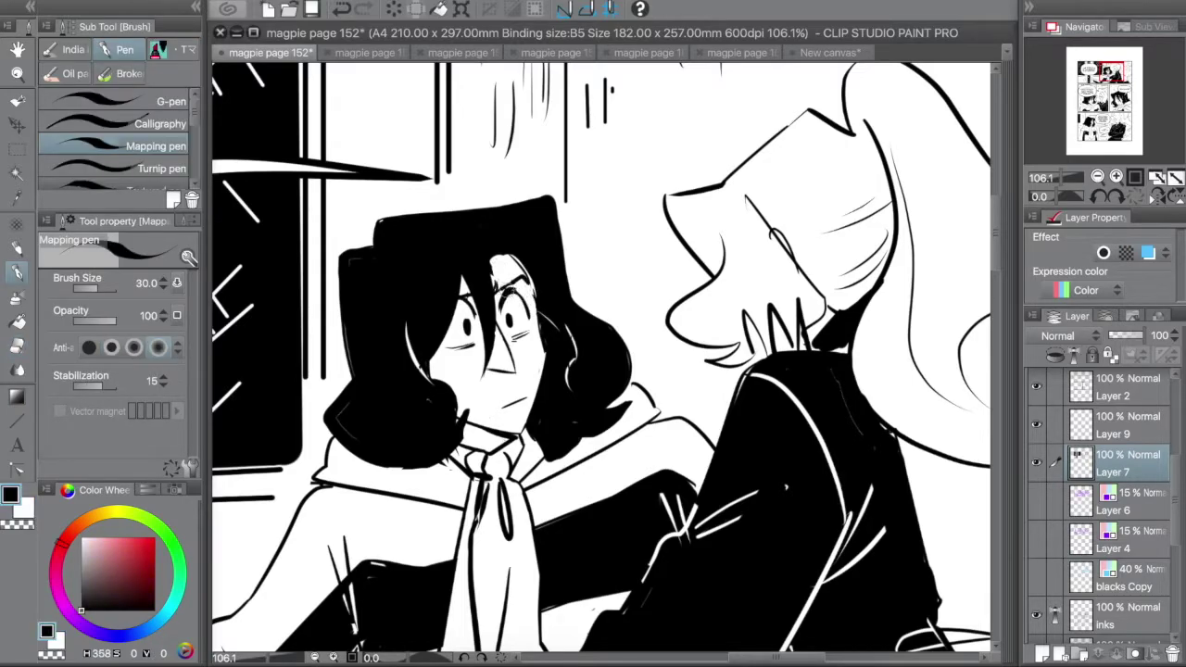
pyautogui.moveTo(491, 241); pyautogui.dragTo(483, 323)
pyautogui.moveTo(528, 257); pyautogui.dragTo(500, 300)
# - Redraw the thin white contour lines in the hair on both sides of the face on Layer 7
pyautogui.press('x')
pyautogui.press('x')
pyautogui.press('x')
pyautogui.press('x')
pyautogui.press('x')
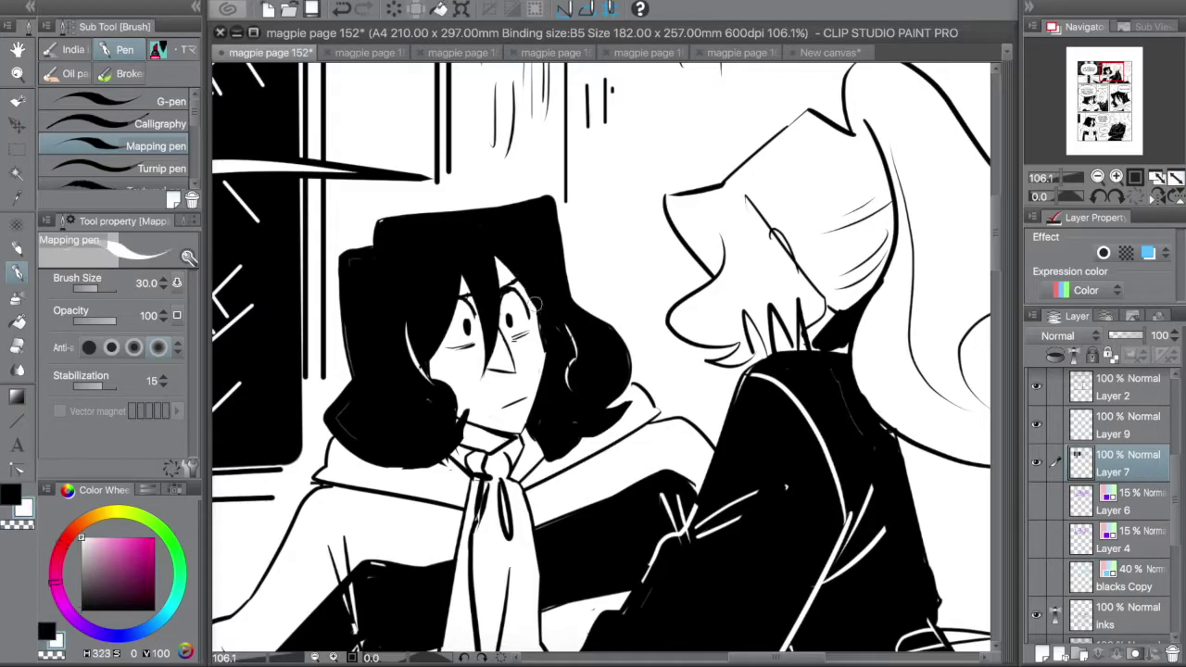
pyautogui.moveTo(548, 333); pyautogui.dragTo(562, 388)
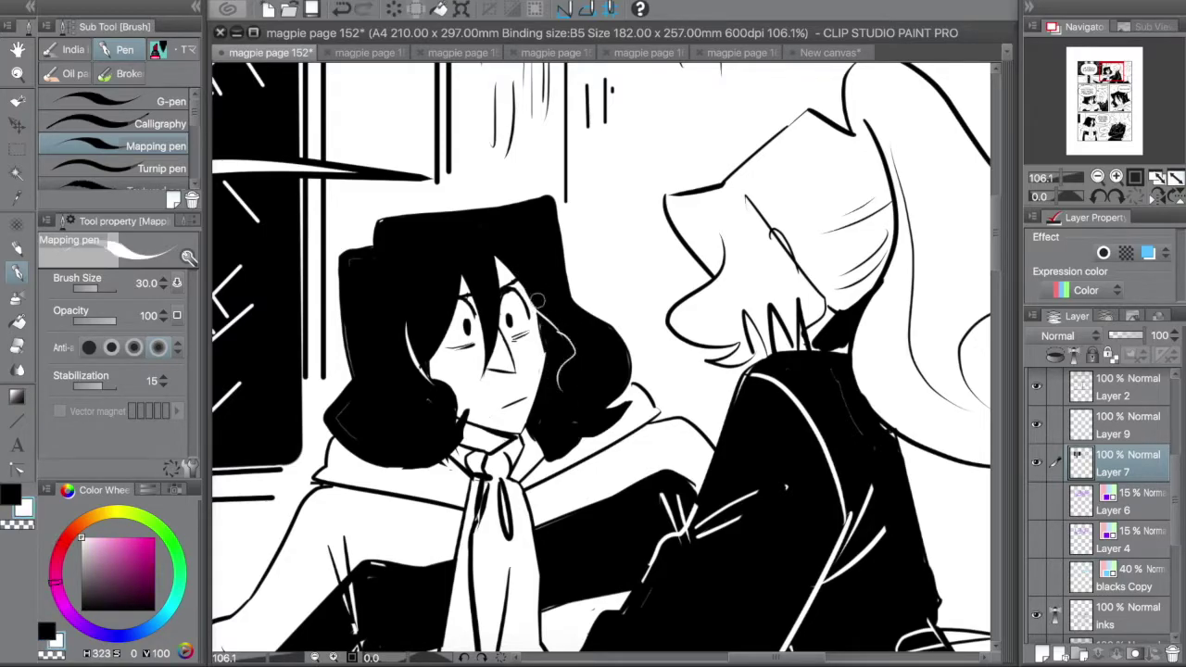
pyautogui.press('x')
pyautogui.press('x')
pyautogui.press('x')
pyautogui.press('x')
pyautogui.press('x')
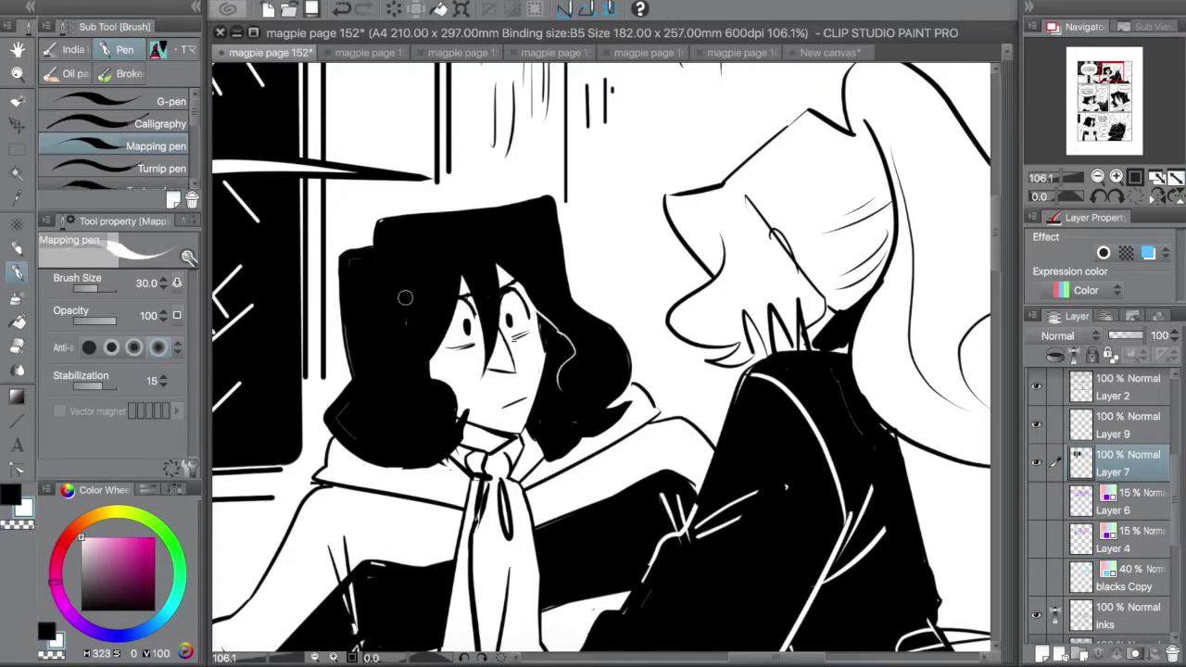
pyautogui.hotkey('ctrl', 'z')
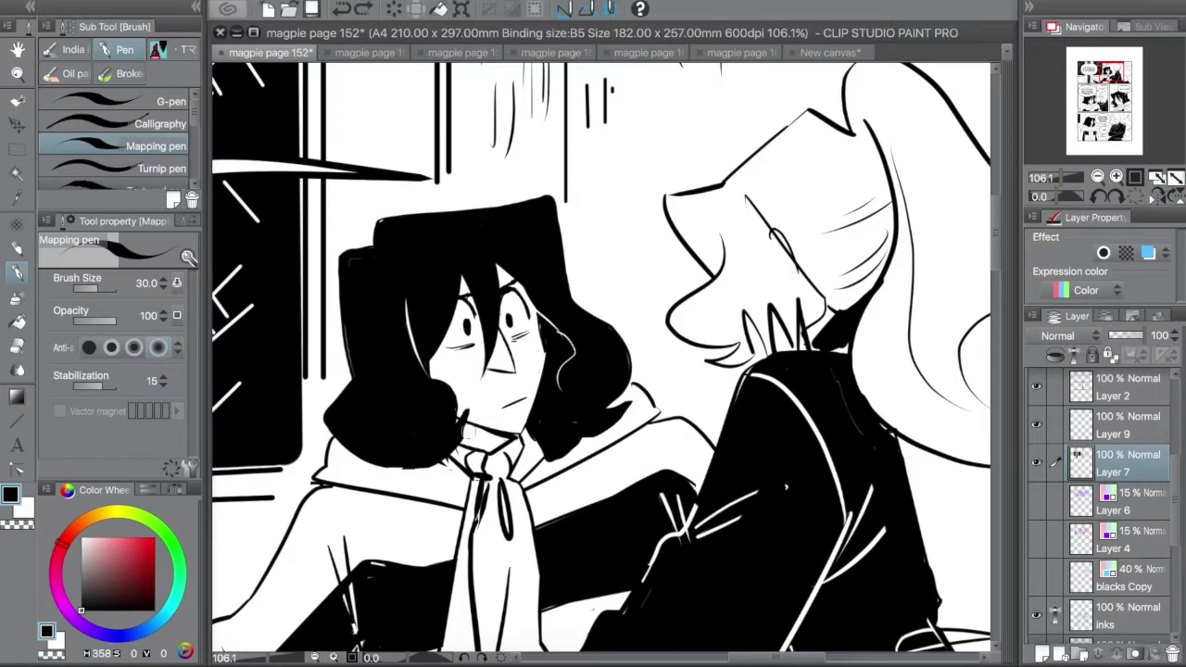
# - Look over the finished top panel together with the panels below it on page 152
pyautogui.scroll(-6, 568, 414)
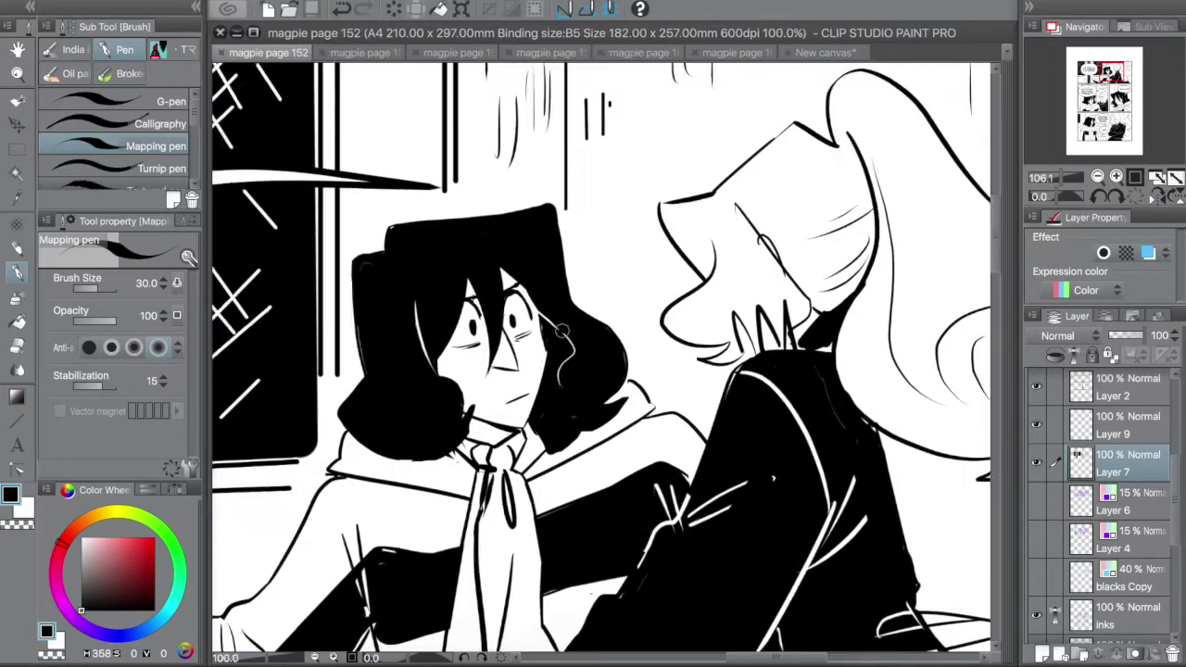
pyautogui.moveTo(569, 414); pyautogui.dragTo(495, 218)
pyautogui.scroll(-1, 593, 413)
pyautogui.scroll(-2, 611, 362)
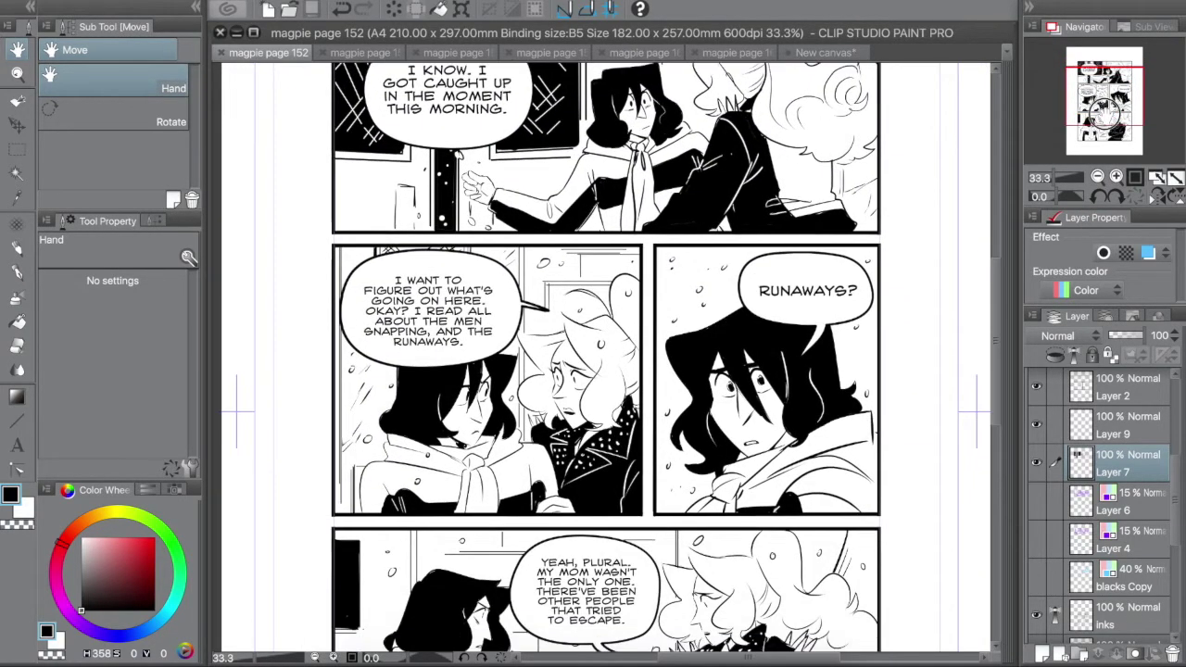
# - Switch to magpie page 156, set Layer 4 to a magenta layer color at 59% opacity, and lower the inks layer to 28%
pyautogui.scroll(1, 612, 361)
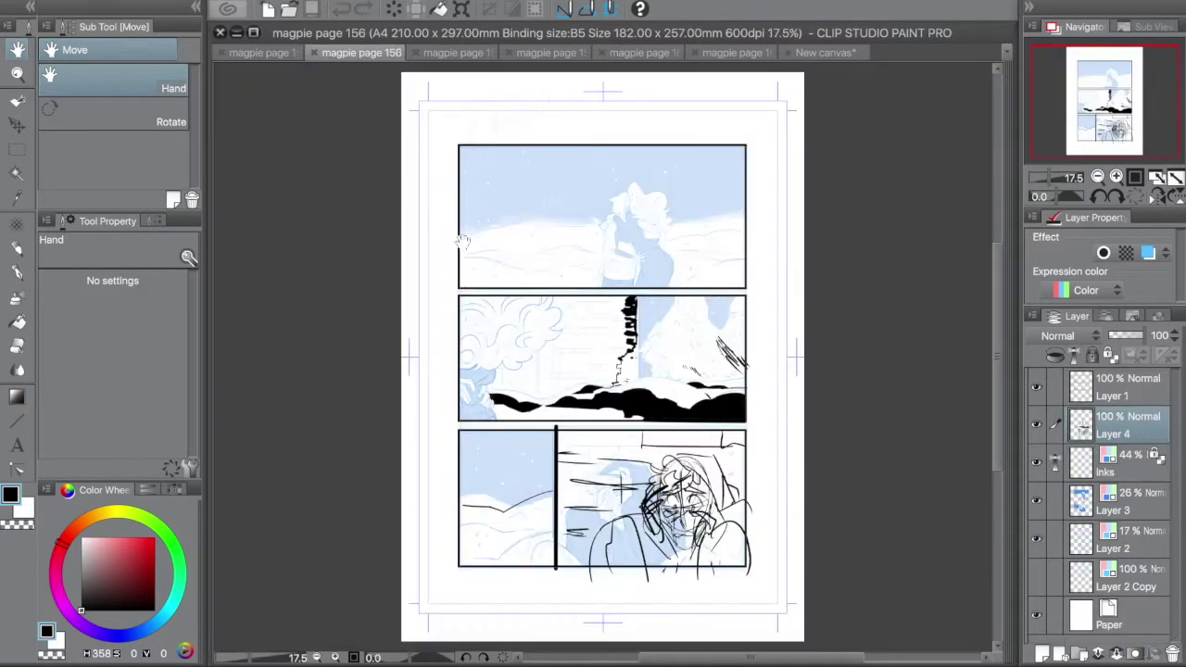
pyautogui.scroll(2, 631, 438)
pyautogui.scroll(1, 633, 438)
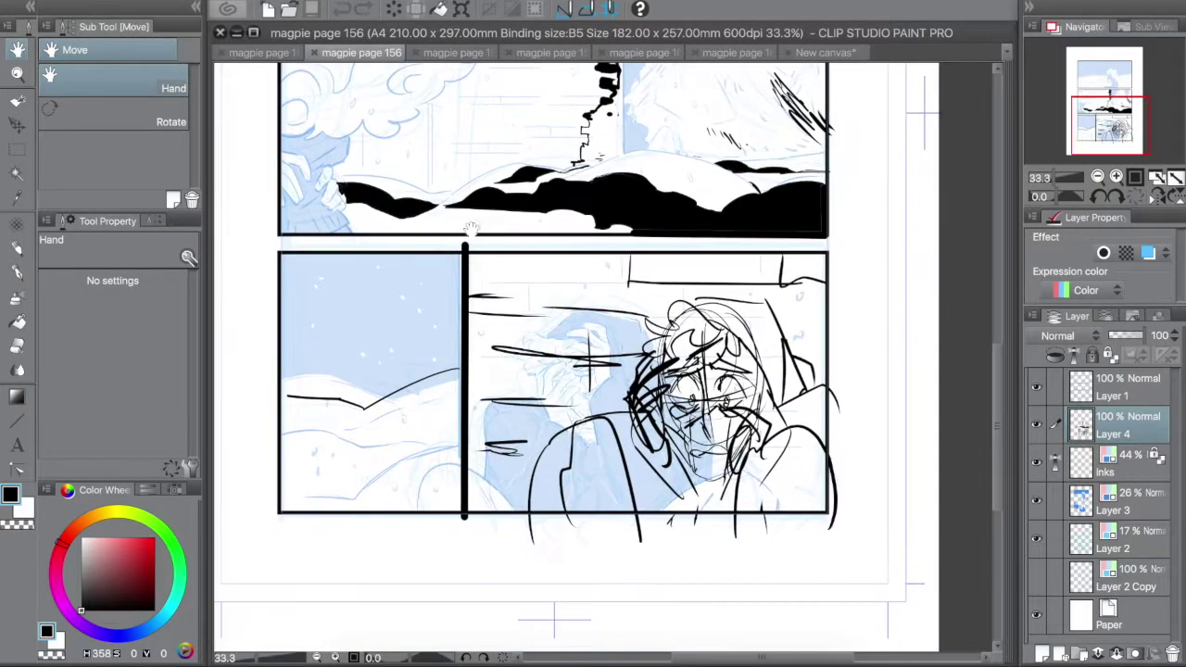
pyautogui.click(1148, 252)
pyautogui.click(1114, 474)
pyautogui.moveTo(1127, 335); pyautogui.dragTo(1134, 336)
pyautogui.click(1121, 424)
pyautogui.click(1131, 273)
pyautogui.click(688, 281)
pyautogui.click(653, 429)
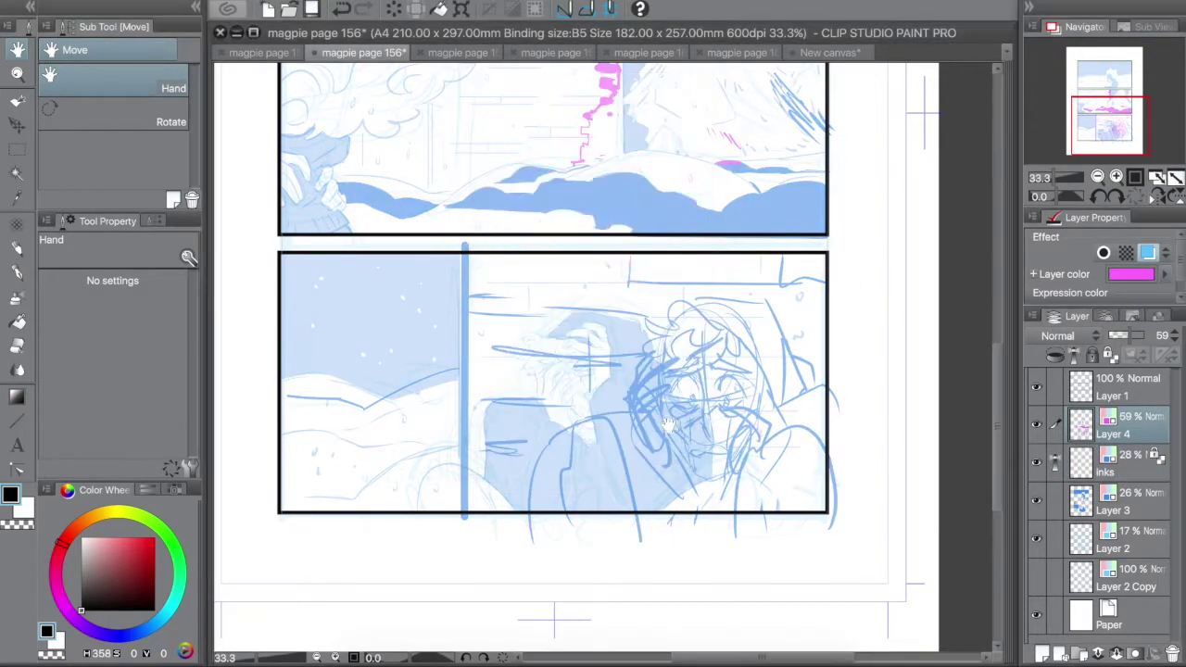
# - Outline the large building wall in the middle panel on Layer 4 and fill it solid
pyautogui.scroll(5, 555, 362)
pyautogui.scroll(-2, 556, 361)
pyautogui.press('b')
pyautogui.keyDown('shift'); pyautogui.click(469, 237); pyautogui.keyUp('shift')
pyautogui.moveTo(470, 237)
pyautogui.mouseDown()
pyautogui.moveTo(438, 425)
pyautogui.moveTo(586, 399)
pyautogui.mouseUp()
pyautogui.press('g')
pyautogui.click(611, 251)
# - Roughen the wall's edge and add hatch strokes to the mountain slope and dark snowy foreground with the Mapping pen
pyautogui.press('b')
pyautogui.press('x')
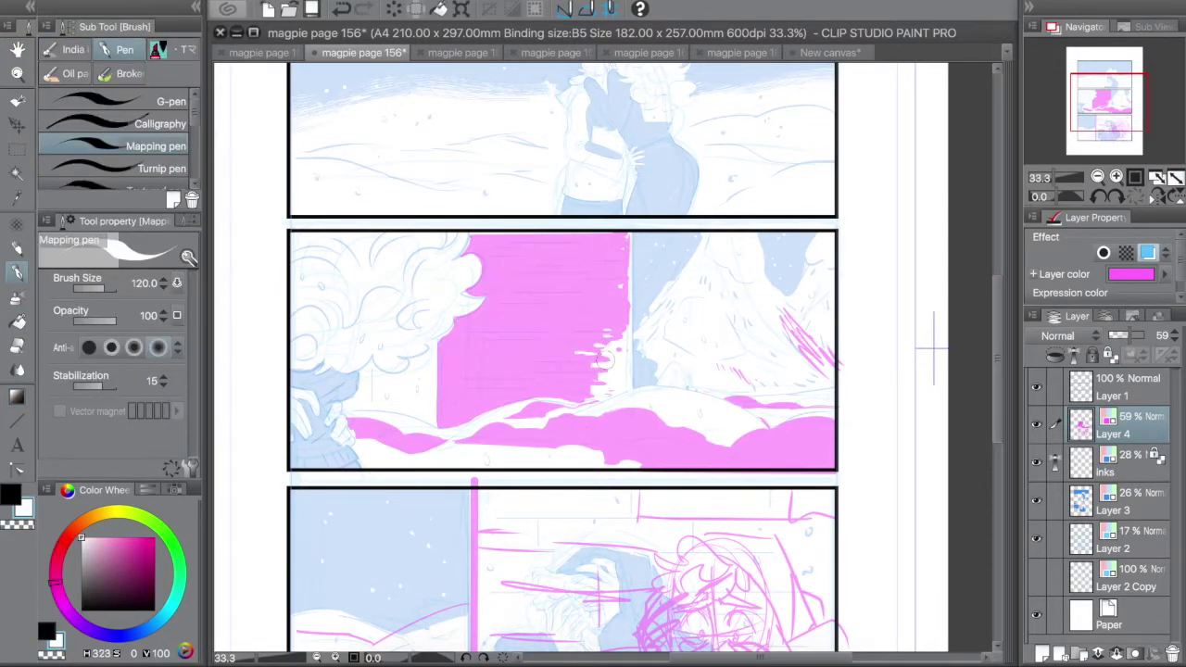
pyautogui.press('x')
pyautogui.moveTo(671, 423); pyautogui.dragTo(739, 429)
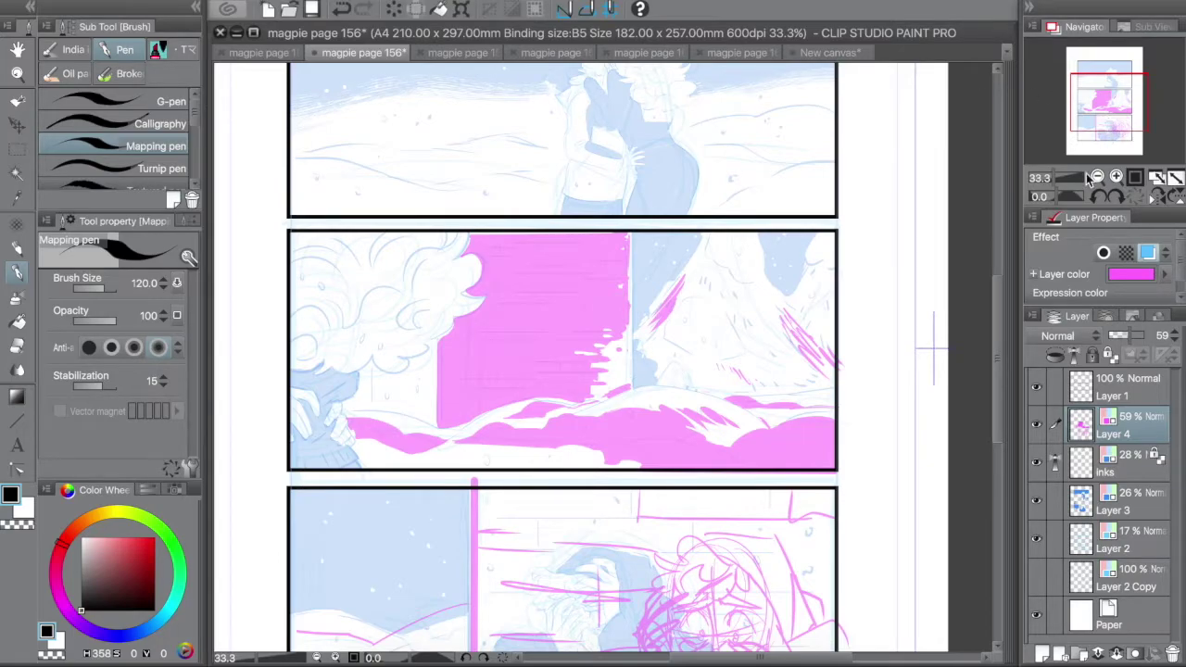
# - Turn off the layer color and restore 100% opacity on Layer 4, Layer 3 and the inks layer
pyautogui.click(1148, 252)
pyautogui.click(1153, 335)
pyautogui.click(1121, 500)
pyautogui.click(1147, 251)
pyautogui.click(1153, 336)
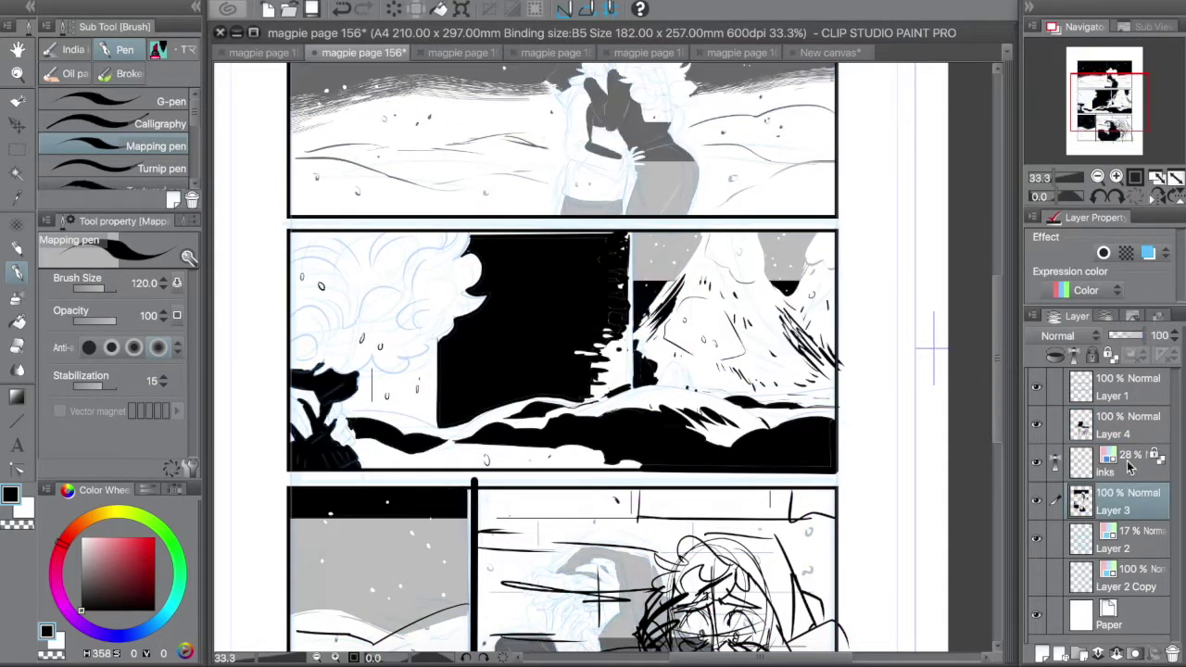
pyautogui.click(1129, 466)
pyautogui.click(1147, 252)
pyautogui.click(1153, 335)
pyautogui.click(1126, 425)
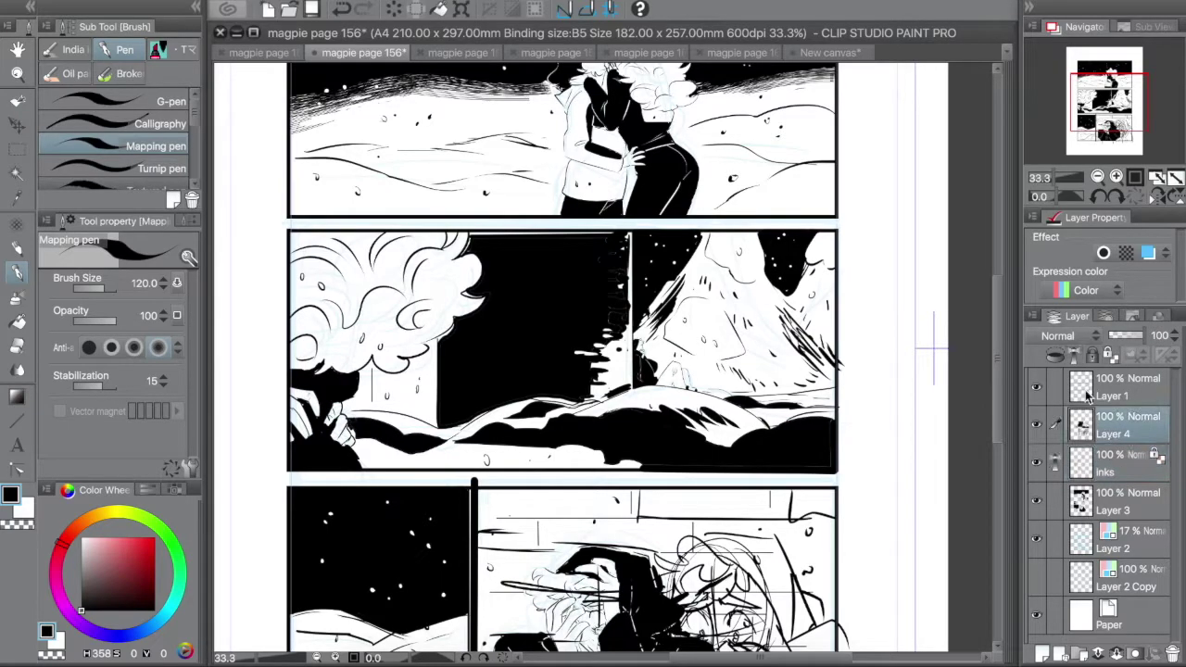
pyautogui.click(1148, 252)
pyautogui.moveTo(1099, 141)
pyautogui.mouseDown()
pyautogui.moveTo(1097, 155)
pyautogui.moveTo(1089, 133)
pyautogui.moveTo(1087, 145)
pyautogui.mouseUp()
# - Look over page 157, switch to magpie page 158, and add a new layer directly above the nisk layer
pyautogui.click(445, 53)
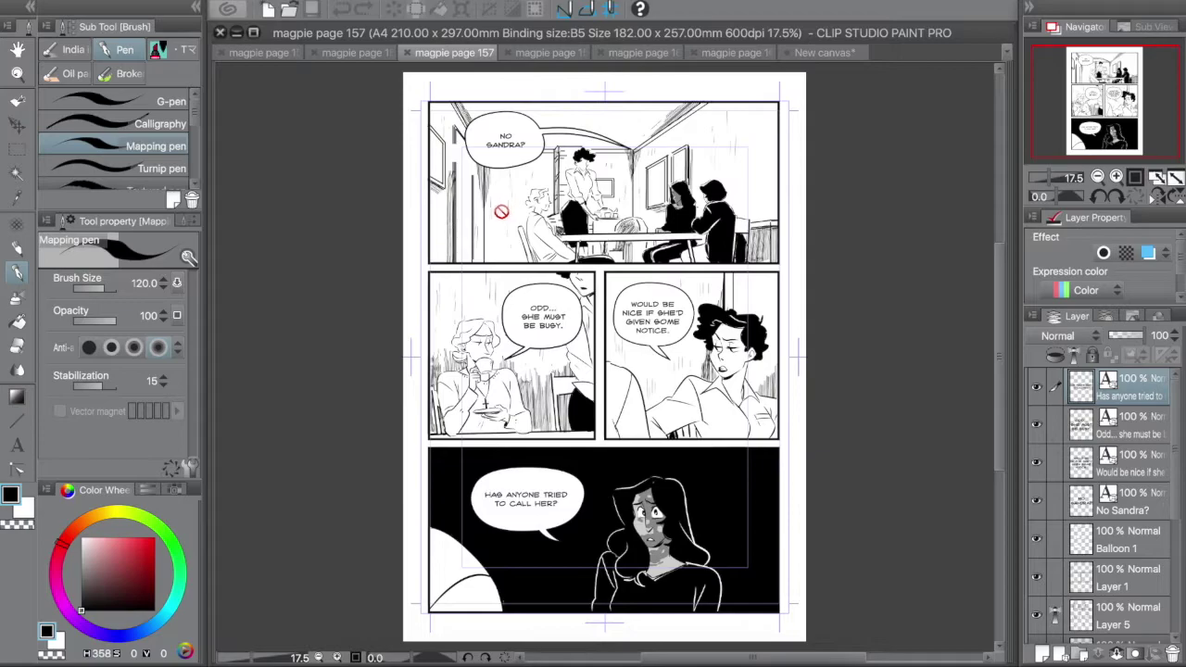
pyautogui.click(538, 54)
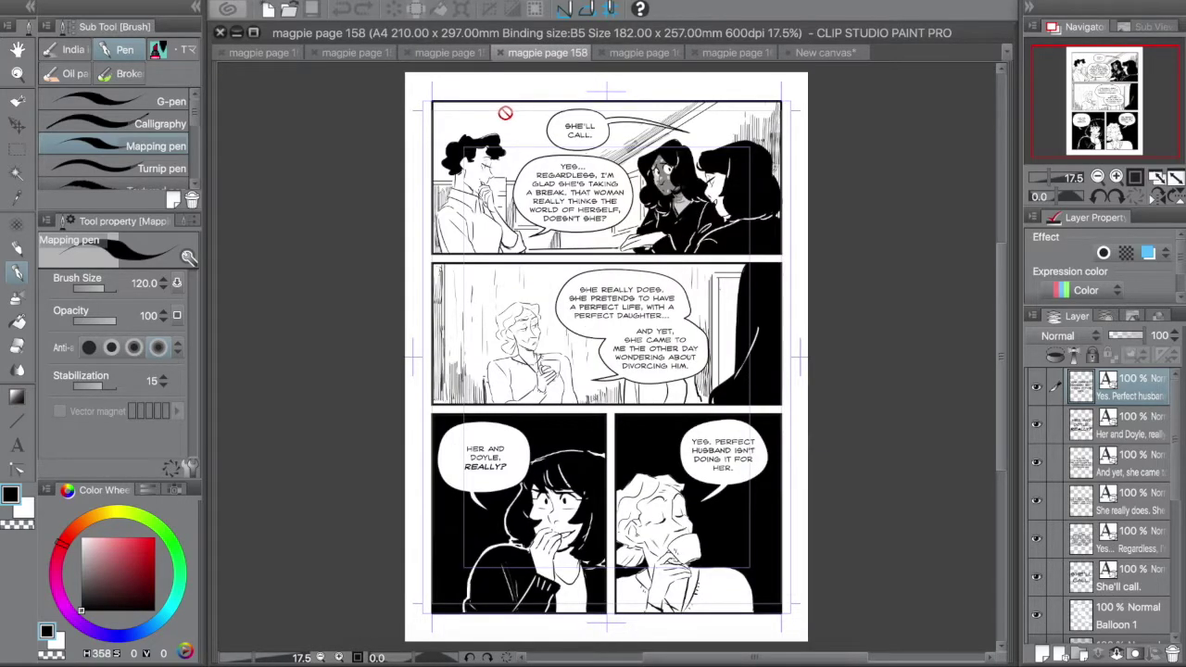
pyautogui.scroll(3, 540, 464)
pyautogui.press('h')
pyautogui.moveTo(556, 417); pyautogui.dragTo(556, 375)
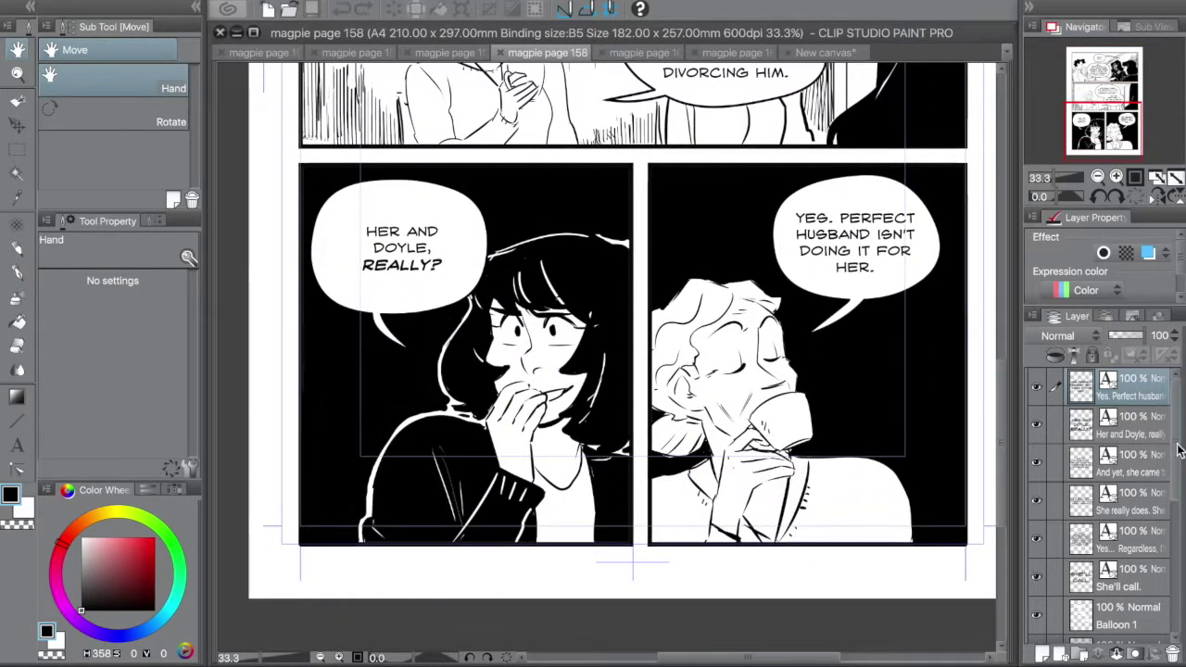
pyautogui.scroll(-4, 1128, 499)
pyautogui.click(1125, 526)
pyautogui.click(1127, 498)
pyautogui.hotkey('ctrl', 'shift', 'n')
# - Sketch a red head oval with center and eye guidelines over the woman in the "HER AND DOYLE, REALLY?" panel, Mapping pen size 40
pyautogui.press('p')
pyautogui.moveTo(520, 268)
pyautogui.mouseDown()
pyautogui.moveTo(520, 358)
pyautogui.moveTo(542, 426)
pyautogui.mouseUp()
pyautogui.hotkey('ctrl', 'z')
pyautogui.moveTo(533, 211); pyautogui.dragTo(528, 414)
pyautogui.moveTo(500, 245); pyautogui.dragTo(489, 361)
pyautogui.moveTo(497, 279)
pyautogui.mouseDown()
pyautogui.moveTo(496, 407)
pyautogui.moveTo(556, 428)
pyautogui.moveTo(610, 250)
pyautogui.moveTo(607, 278)
pyautogui.mouseUp()
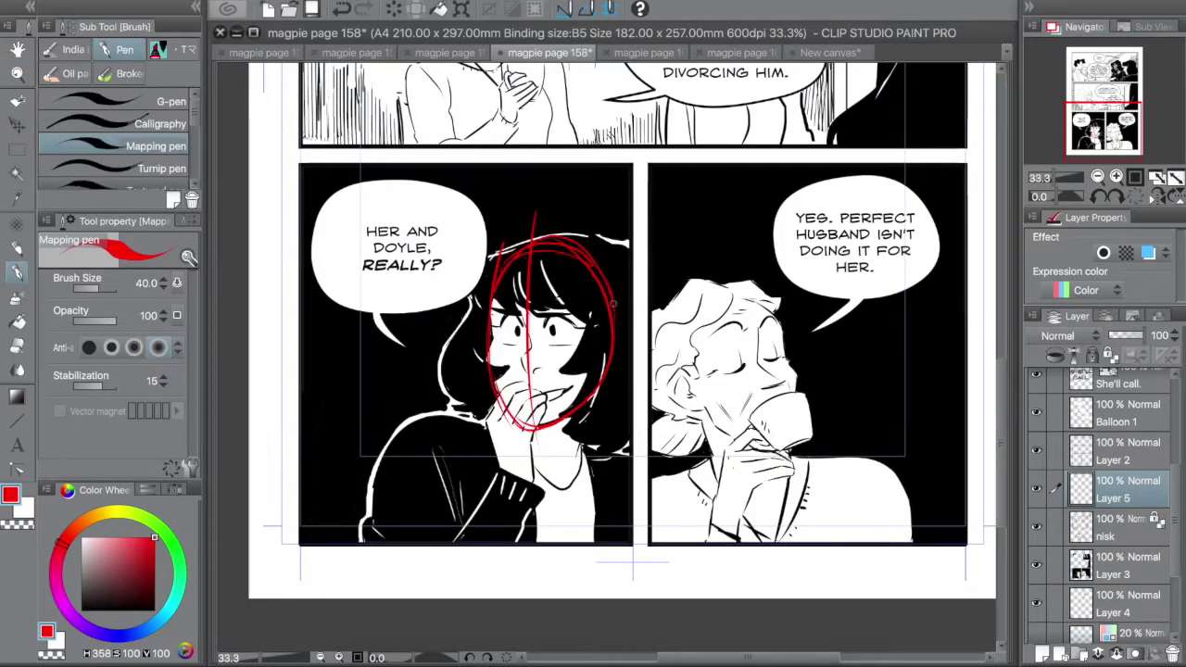
pyautogui.moveTo(468, 340); pyautogui.dragTo(622, 338)
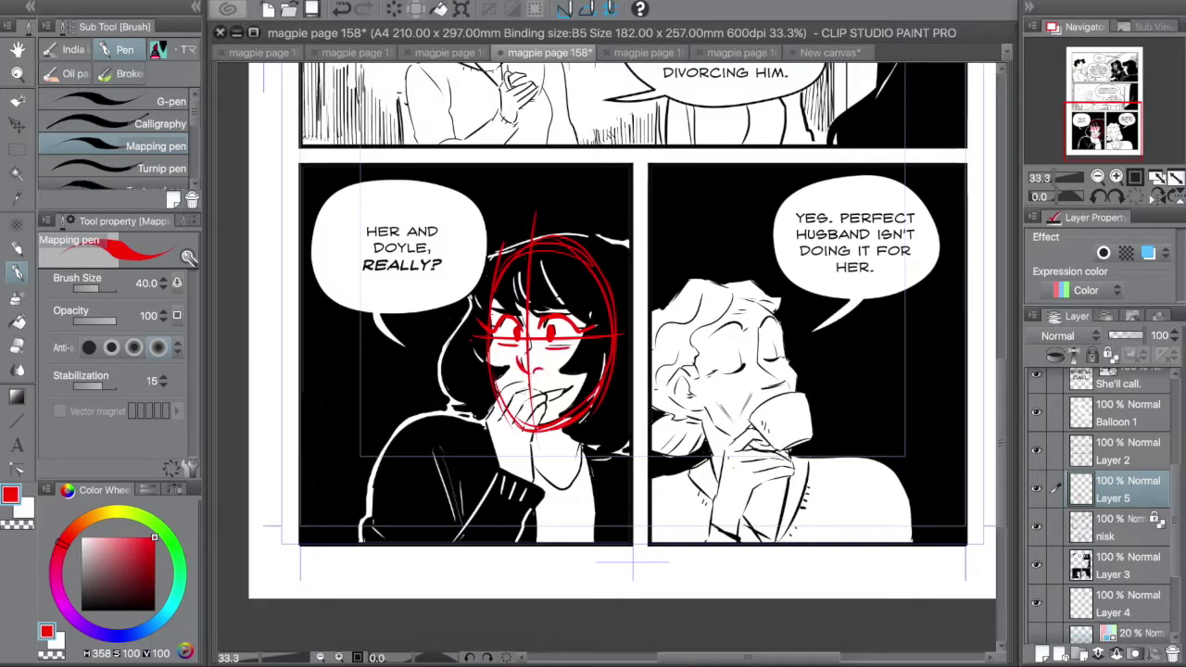
# - Sketch the woman's fringe, outer hair, smile, shoulders and clothing in red over the original drawing on Layer 5
pyautogui.hotkey('ctrl', 'z')
pyautogui.moveTo(560, 270); pyautogui.dragTo(611, 322)
pyautogui.moveTo(481, 295); pyautogui.dragTo(436, 415)
pyautogui.moveTo(482, 367); pyautogui.dragTo(514, 384)
pyautogui.moveTo(601, 308)
pyautogui.mouseDown()
pyautogui.moveTo(560, 372)
pyautogui.moveTo(554, 443)
pyautogui.mouseUp()
pyautogui.moveTo(554, 439); pyautogui.dragTo(628, 457)
pyautogui.moveTo(489, 256); pyautogui.dragTo(626, 243)
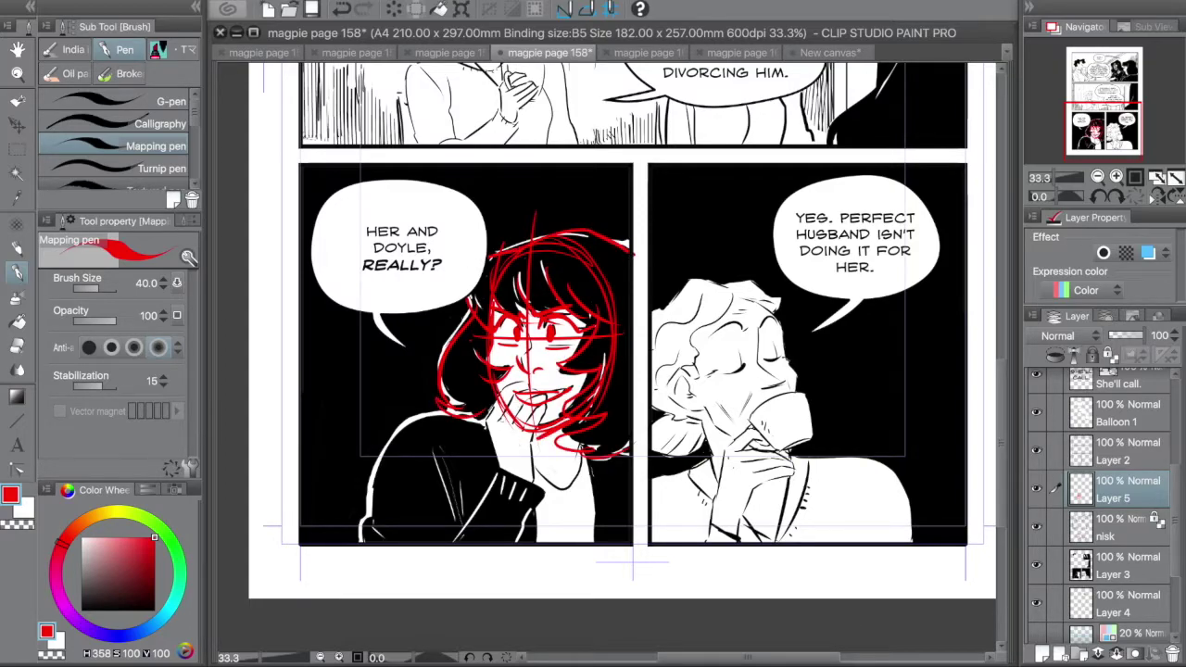
pyautogui.moveTo(485, 410)
pyautogui.mouseDown()
pyautogui.moveTo(380, 441)
pyautogui.moveTo(357, 556)
pyautogui.mouseUp()
pyautogui.moveTo(583, 450)
pyautogui.mouseDown()
pyautogui.moveTo(542, 491)
pyautogui.moveTo(593, 543)
pyautogui.mouseUp()
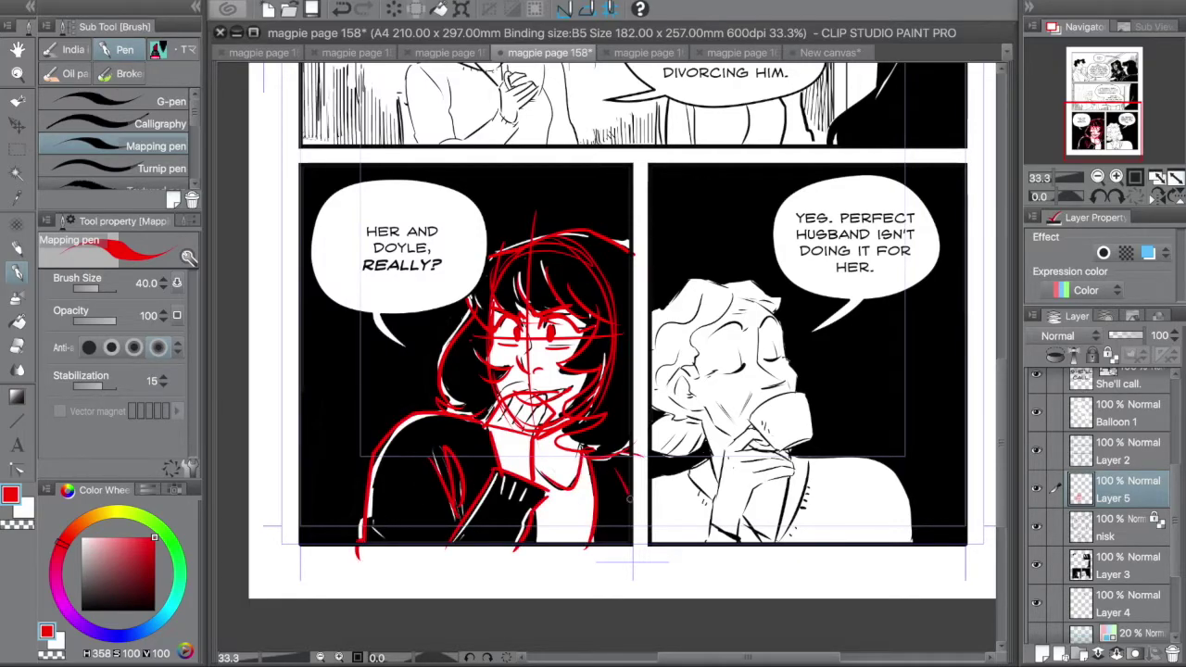
# - Hide Layer 3, set the nisk layer to a blue layer color at 44% opacity, and lower Layer 5 to 46%
pyautogui.click(1036, 563)
pyautogui.click(1116, 528)
pyautogui.click(1148, 252)
pyautogui.moveTo(1153, 336); pyautogui.dragTo(1118, 335)
pyautogui.click(1121, 489)
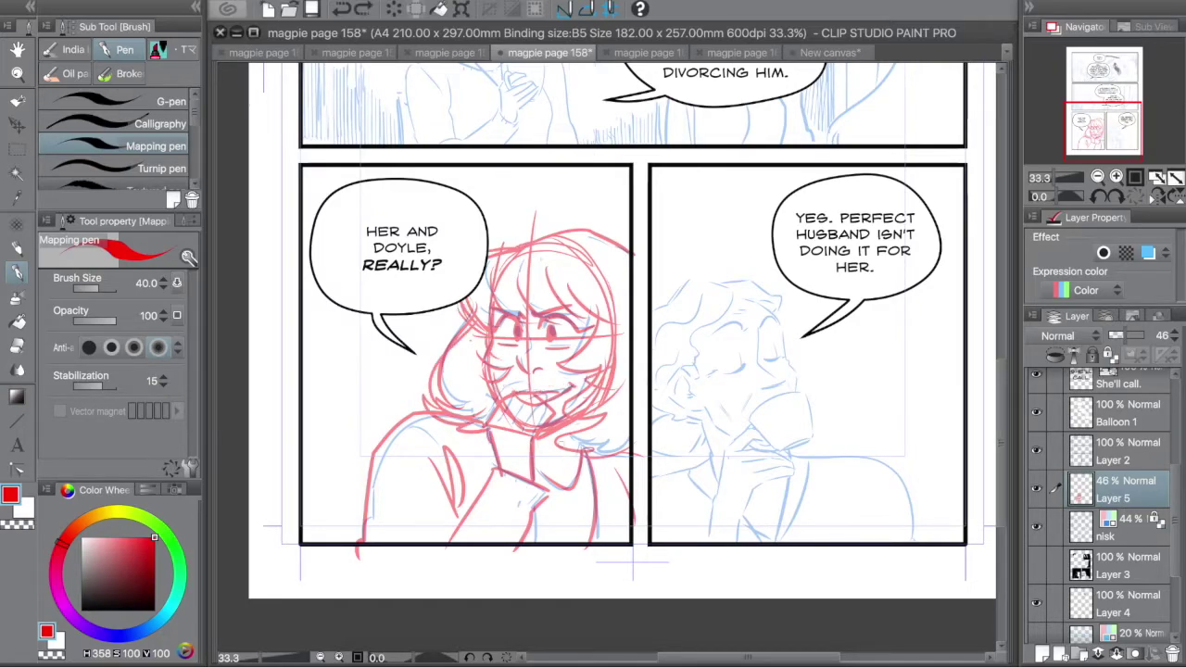
# - Rework the sketched mouth, chin and neck on Layer 5 with the eraser and the red Mapping pen
pyautogui.press('e')
pyautogui.press('p')
pyautogui.press('e')
pyautogui.moveTo(514, 399)
pyautogui.mouseDown()
pyautogui.moveTo(560, 396)
pyautogui.moveTo(509, 411)
pyautogui.moveTo(542, 434)
pyautogui.mouseUp()
pyautogui.press('p')
pyautogui.moveTo(514, 417)
pyautogui.mouseDown()
pyautogui.moveTo(565, 436)
pyautogui.moveTo(567, 482)
pyautogui.mouseUp()
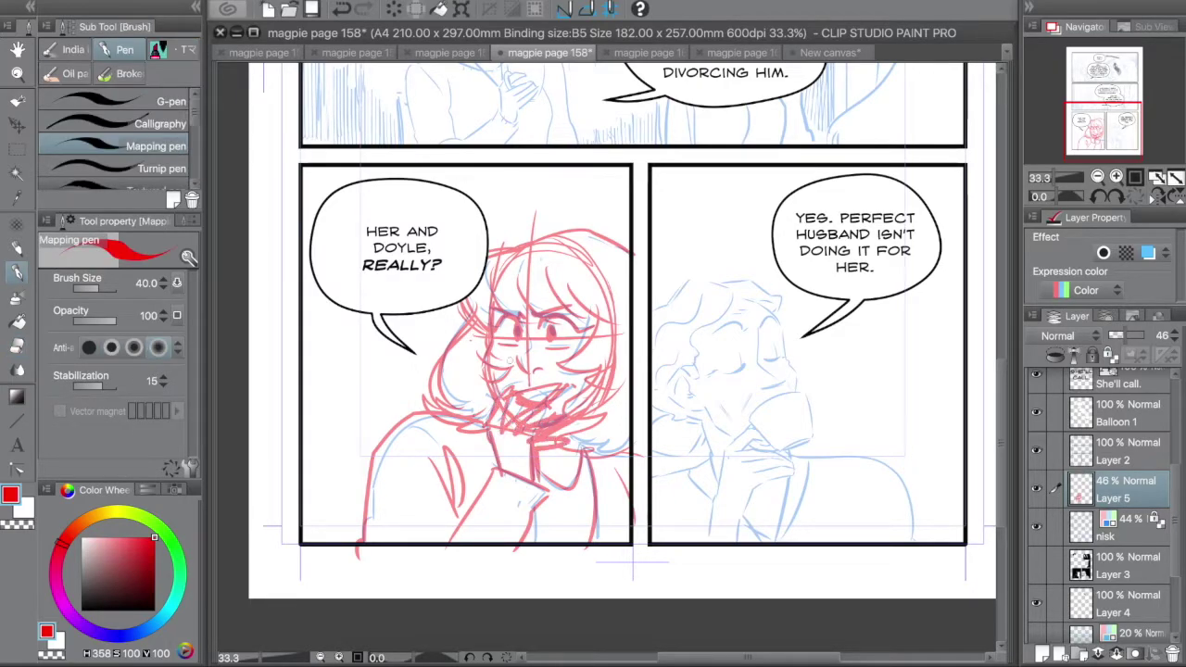
# - Add Layer 6 above the red sketch, set the drawing colour to black, and lower Layer 5 to 26% opacity
pyautogui.click(1042, 653)
pyautogui.moveTo(507, 345); pyautogui.dragTo(556, 344)
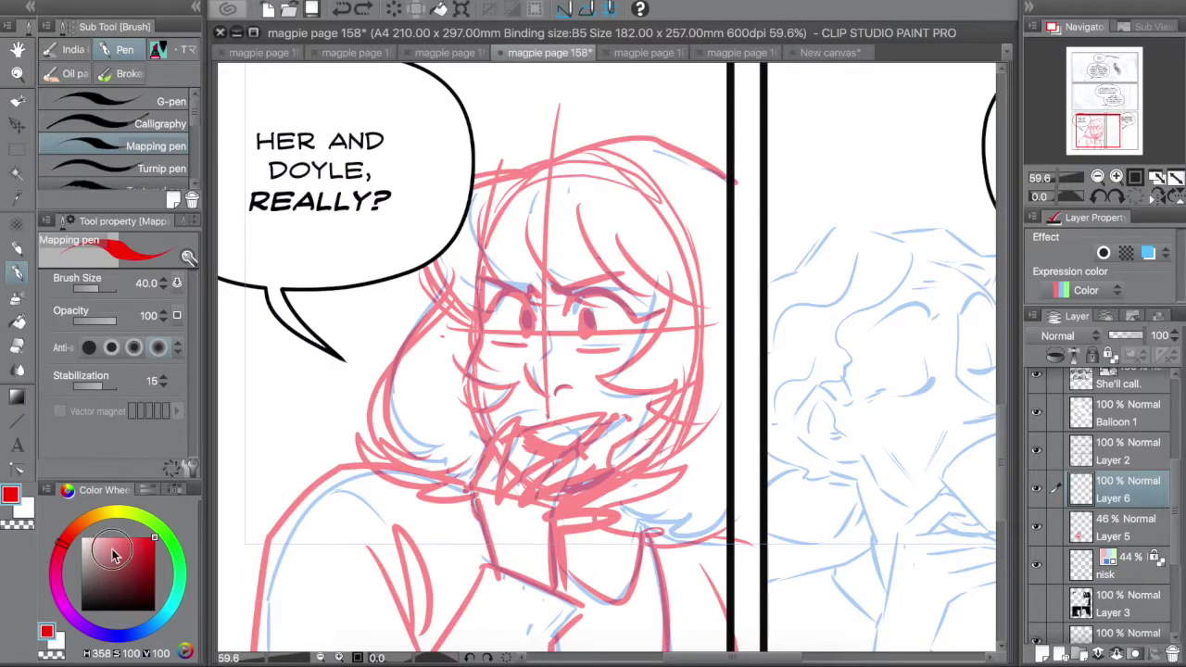
pyautogui.moveTo(113, 554); pyautogui.dragTo(81, 609)
pyautogui.click(1126, 526)
pyautogui.moveTo(1124, 336); pyautogui.dragTo(1114, 336)
pyautogui.click(1125, 489)
# - Ink the woman's wrist, hand and fingers at her chin in black on Layer 6, erasing and redrawing the overlapping finger lines
pyautogui.moveTo(471, 489); pyautogui.dragTo(496, 575)
pyautogui.moveTo(472, 493); pyautogui.dragTo(509, 415)
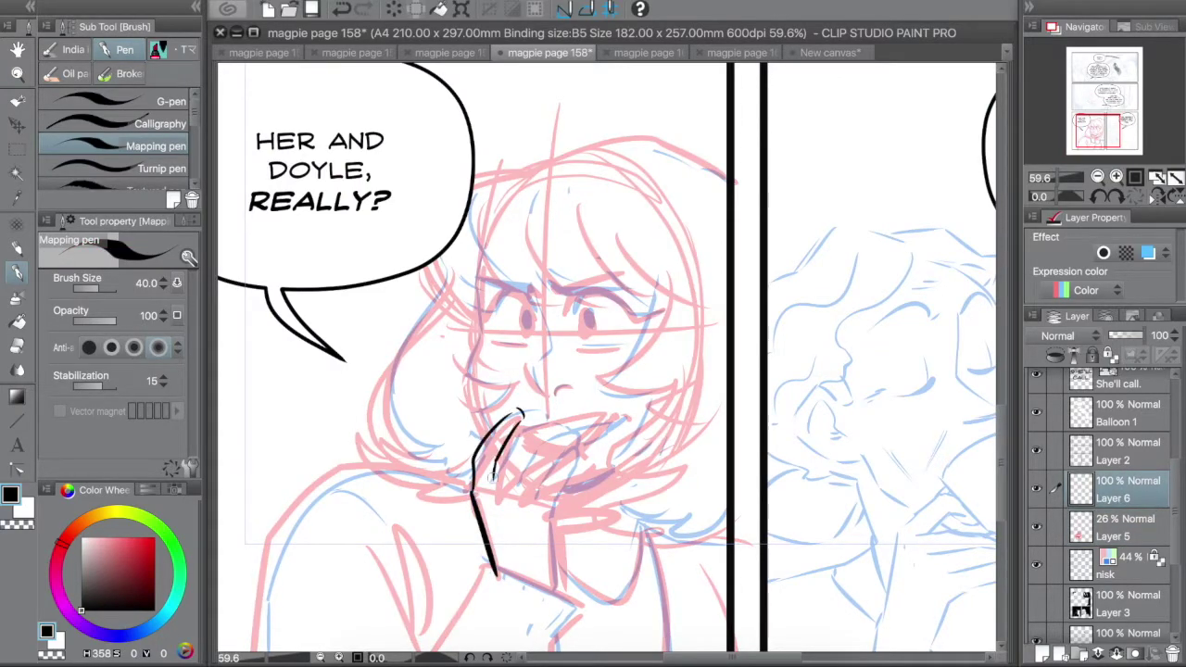
pyautogui.moveTo(512, 462); pyautogui.dragTo(581, 443)
pyautogui.moveTo(518, 491)
pyautogui.mouseDown()
pyautogui.moveTo(582, 436)
pyautogui.moveTo(553, 500)
pyautogui.moveTo(554, 591)
pyautogui.mouseUp()
pyautogui.press('e')
pyautogui.moveTo(589, 443); pyautogui.dragTo(528, 484)
pyautogui.press('p')
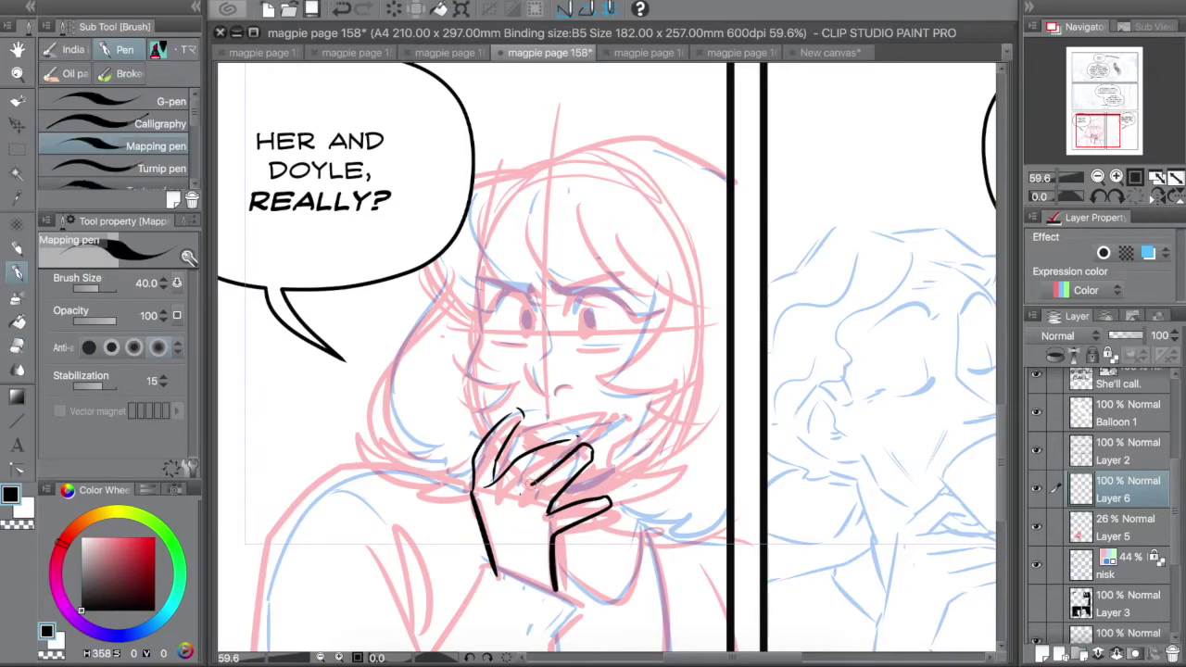
pyautogui.press('e')
pyautogui.moveTo(591, 452); pyautogui.dragTo(552, 508)
pyautogui.press('p')
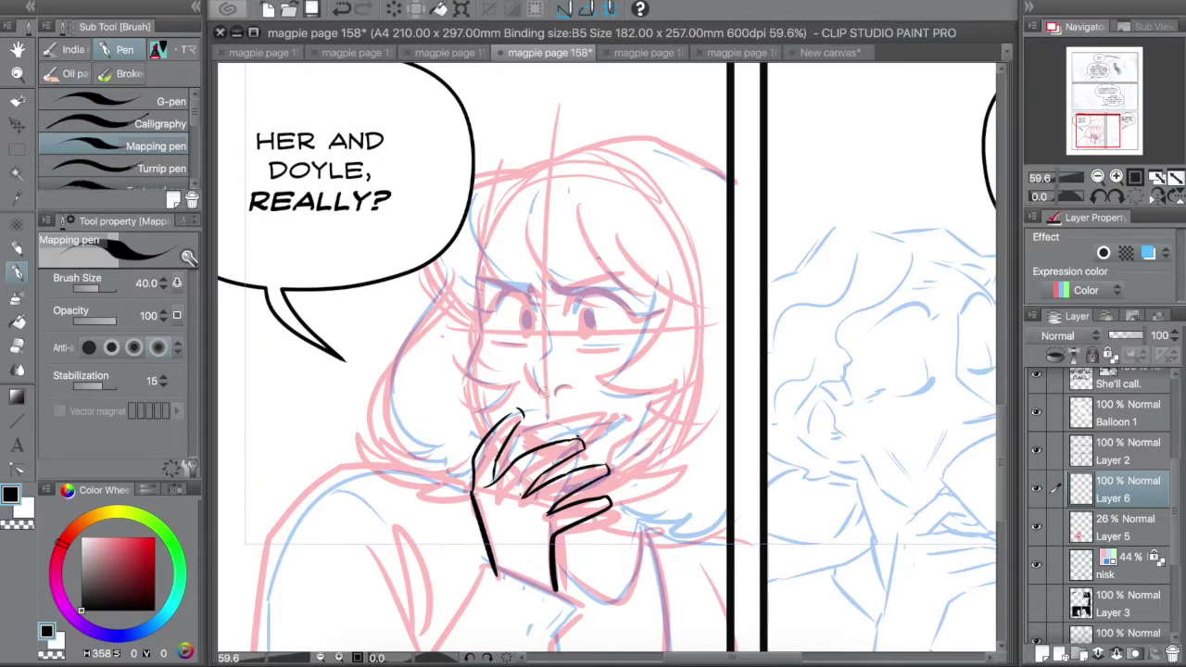
# - Ink the woman's upper lash lines, irises, nose and thick angled eyebrows over the red sketch with the Mapping pen
pyautogui.moveTo(485, 321); pyautogui.dragTo(666, 306)
pyautogui.hotkey('ctrl', 'z')
pyautogui.hotkey('ctrl', 'z')
pyautogui.moveTo(486, 322); pyautogui.dragTo(636, 319)
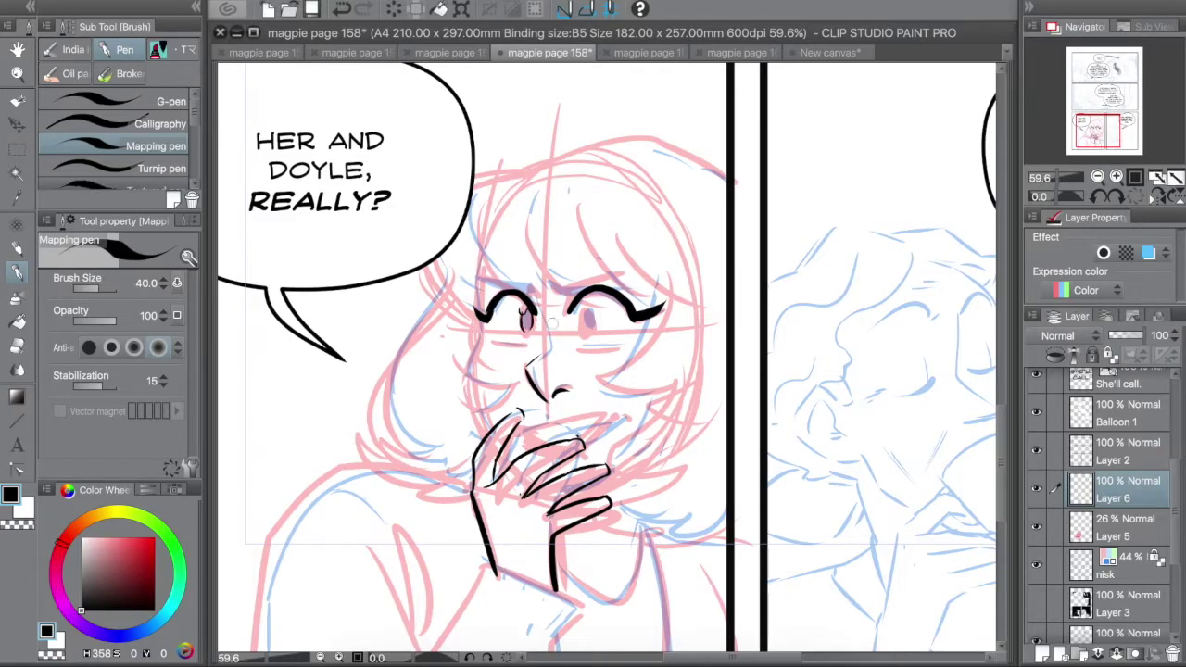
pyautogui.moveTo(554, 302); pyautogui.dragTo(628, 290)
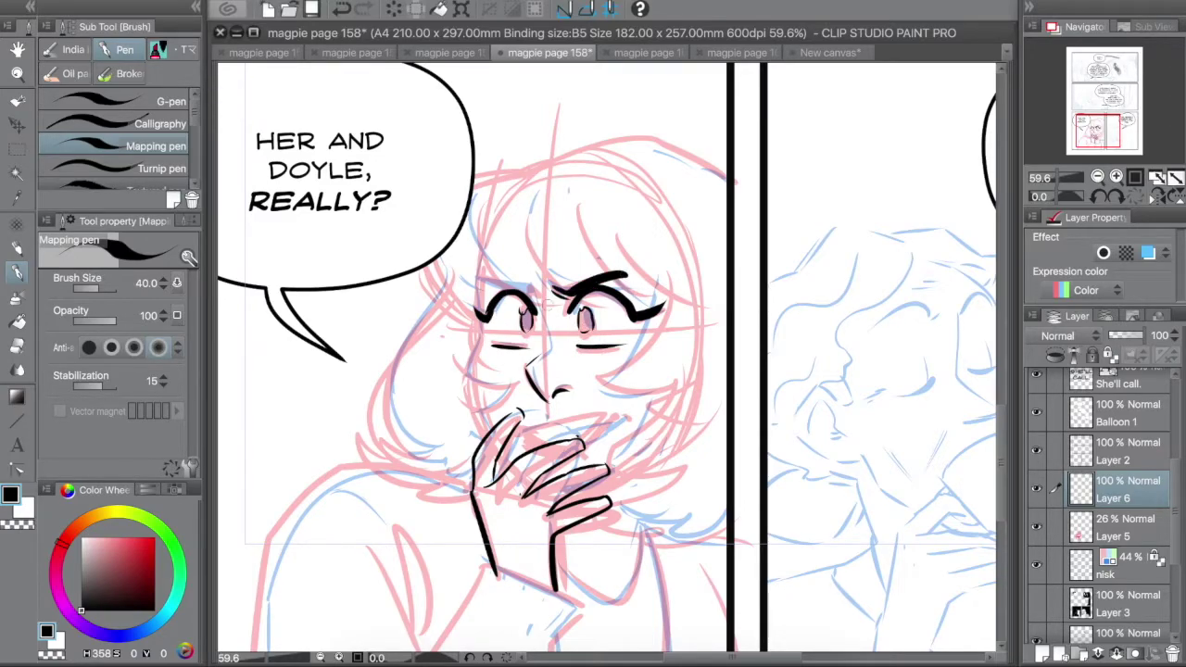
pyautogui.moveTo(474, 289); pyautogui.dragTo(532, 287)
pyautogui.moveTo(552, 396); pyautogui.dragTo(569, 390)
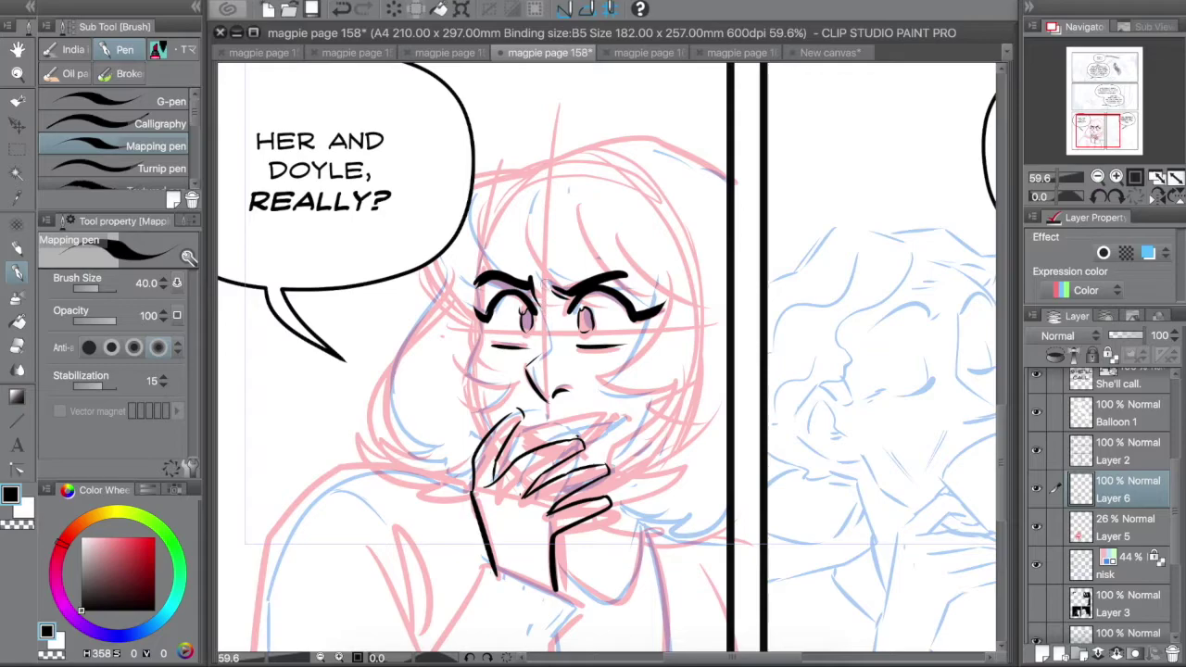
# - Ink the line under the eye and the open mouth above the fingers, undoing the last mouth stroke
pyautogui.moveTo(495, 347); pyautogui.dragTo(523, 346)
pyautogui.moveTo(612, 415); pyautogui.dragTo(520, 431)
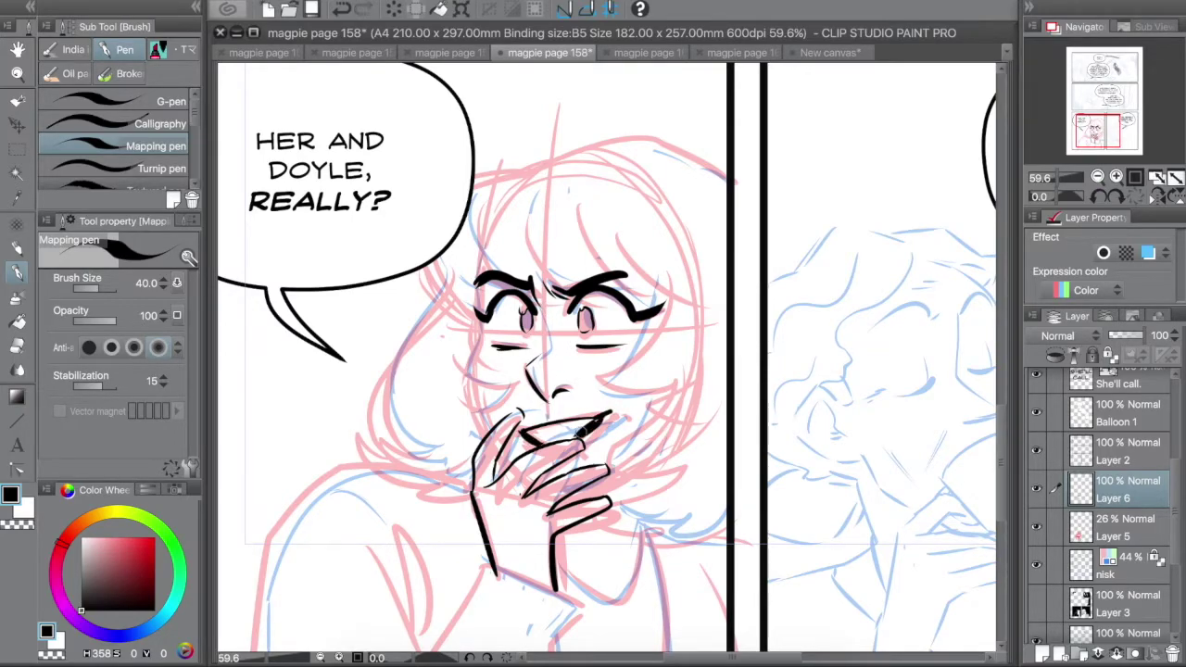
pyautogui.hotkey('ctrl', 'z')
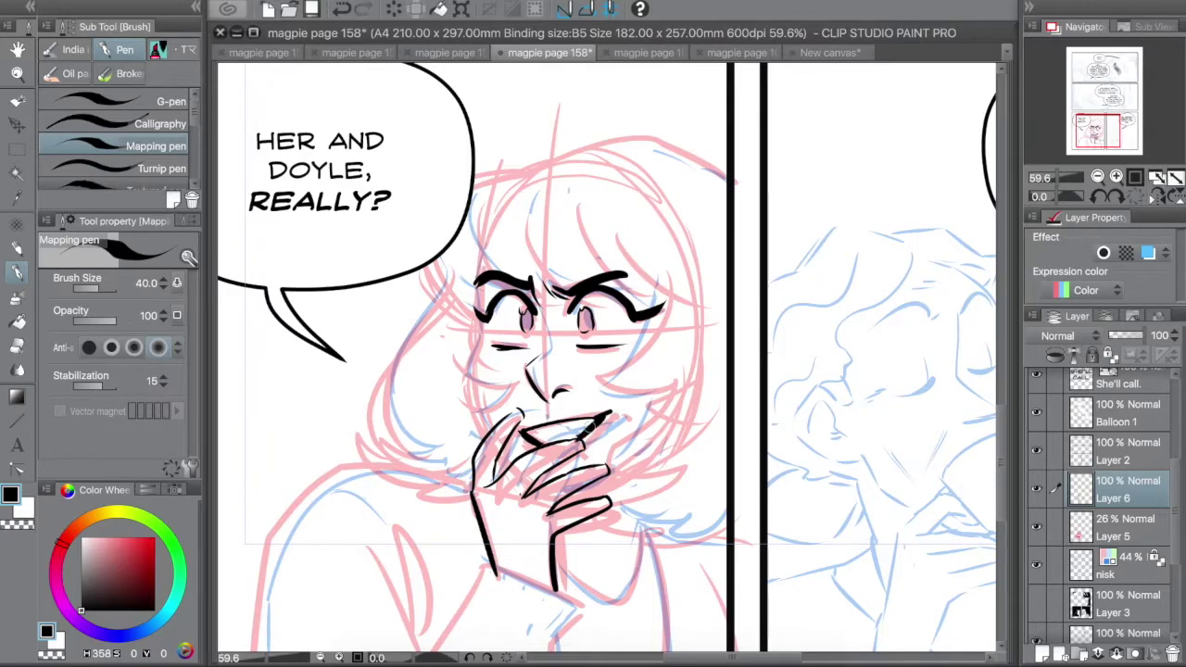